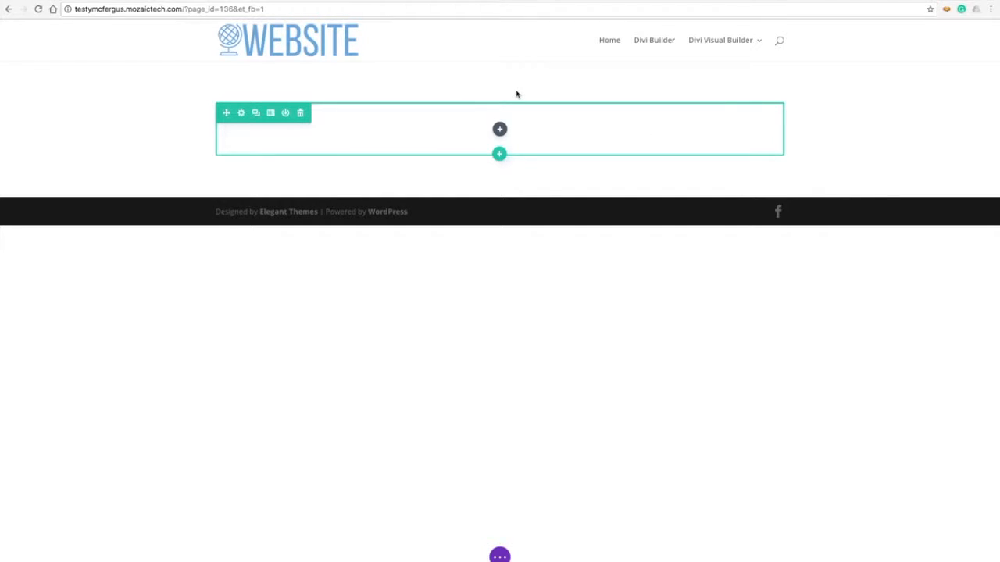
- Insert a Blog module into the empty row and look through its full-width post list
click(500, 131)
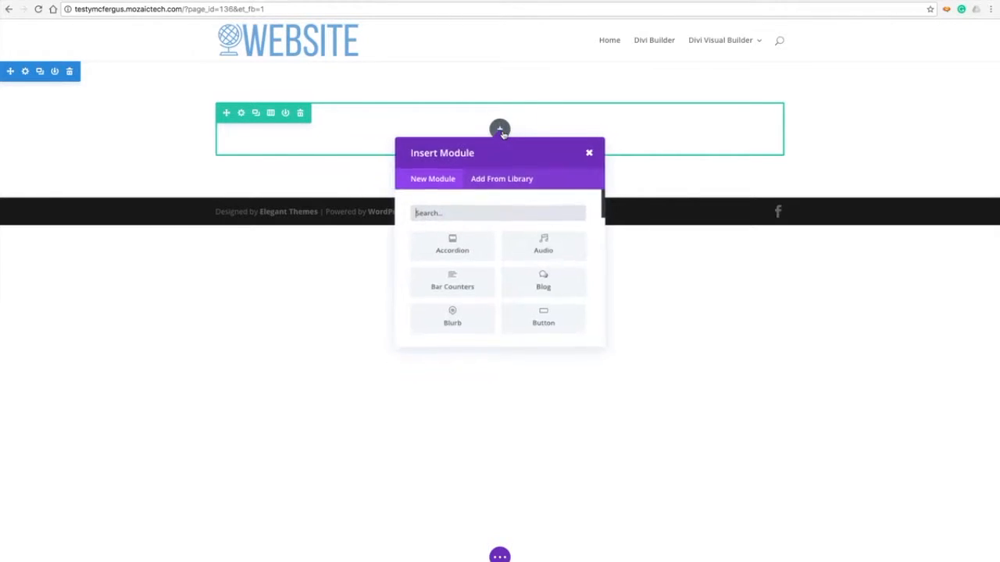
click(528, 284)
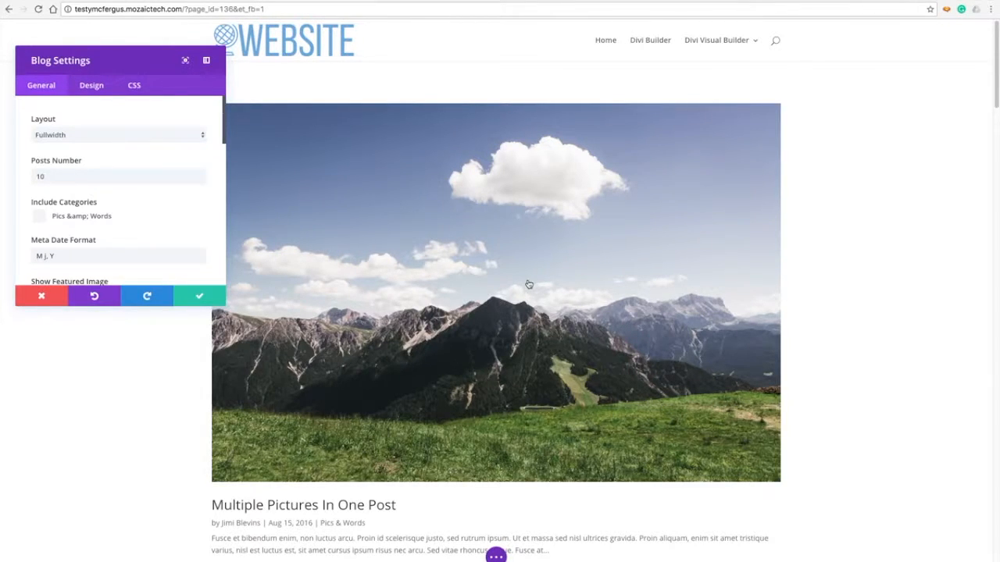
scroll(528, 285, down, 5)
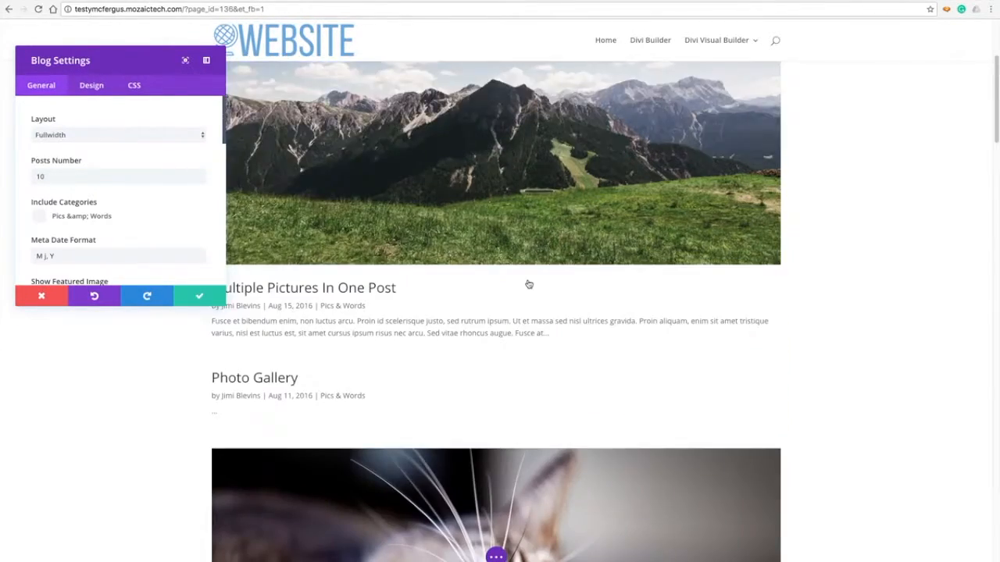
scroll(526, 283, up, 5)
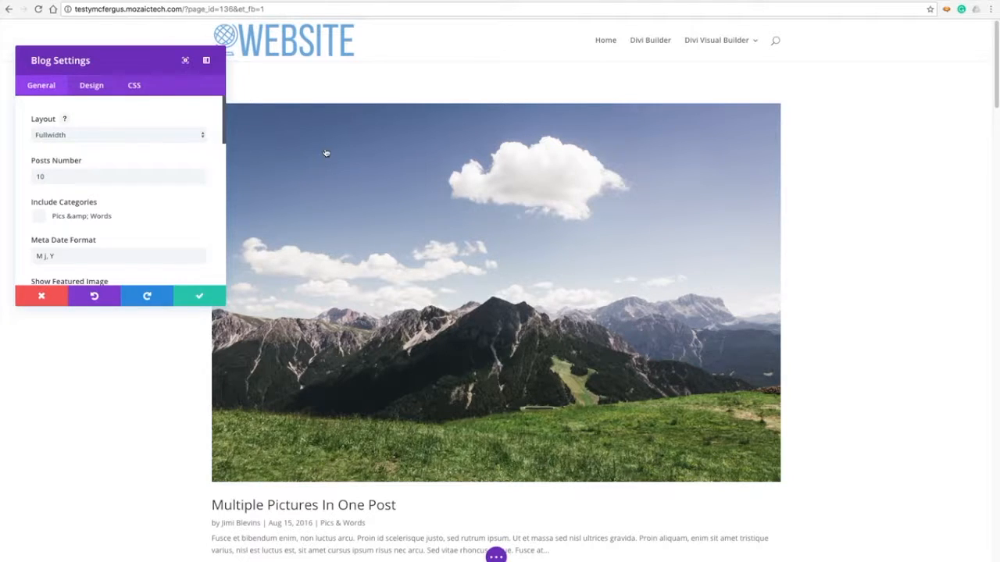
scroll(326, 153, down, 4)
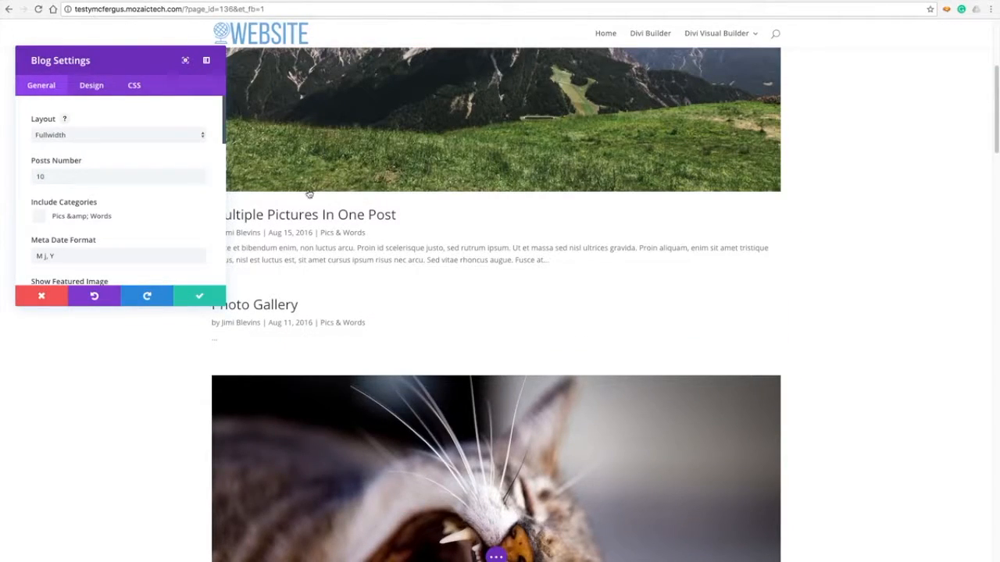
scroll(373, 226, down, 9)
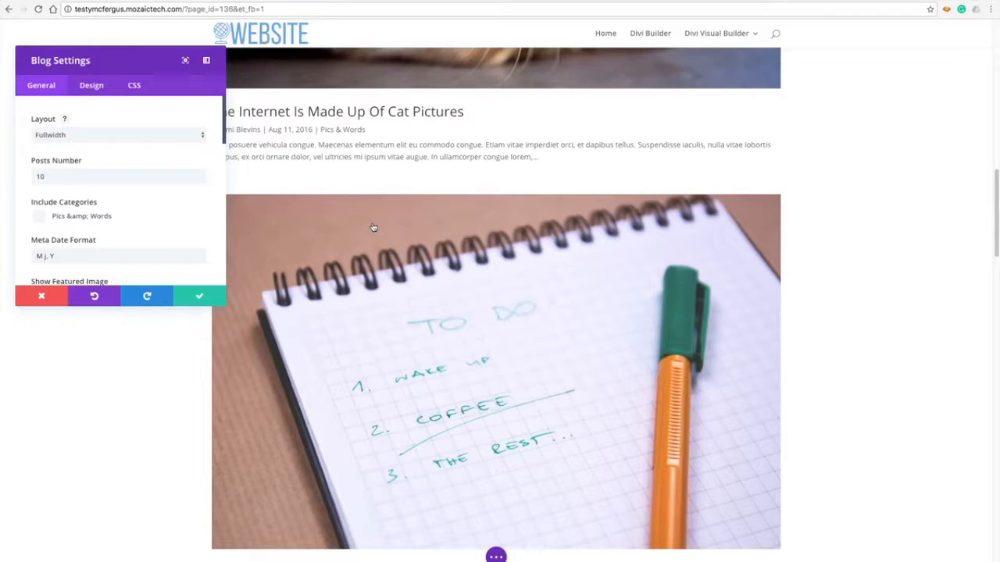
scroll(373, 227, up, 10)
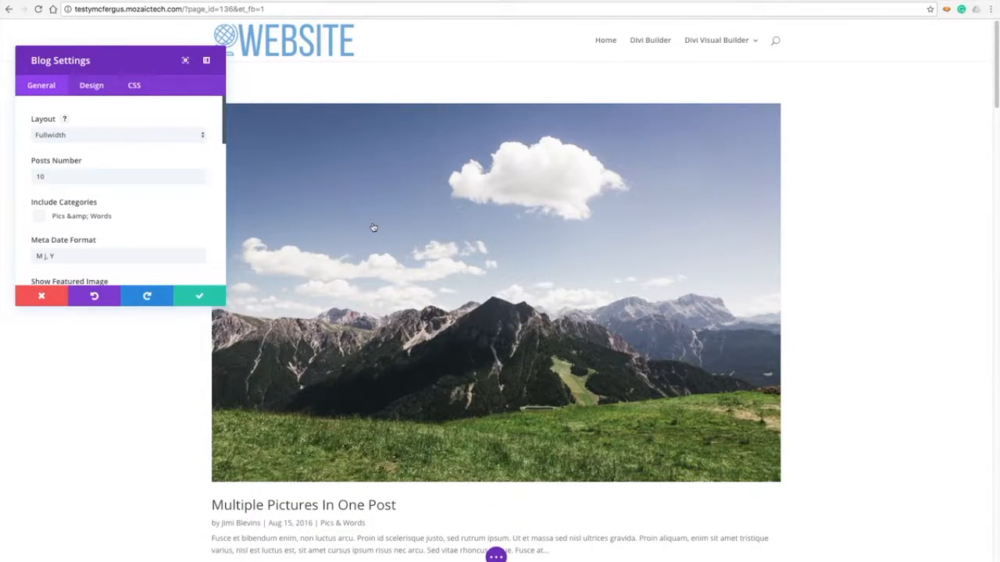
- Switch the blog layout to Grid and look through the posts on the page
click(177, 138)
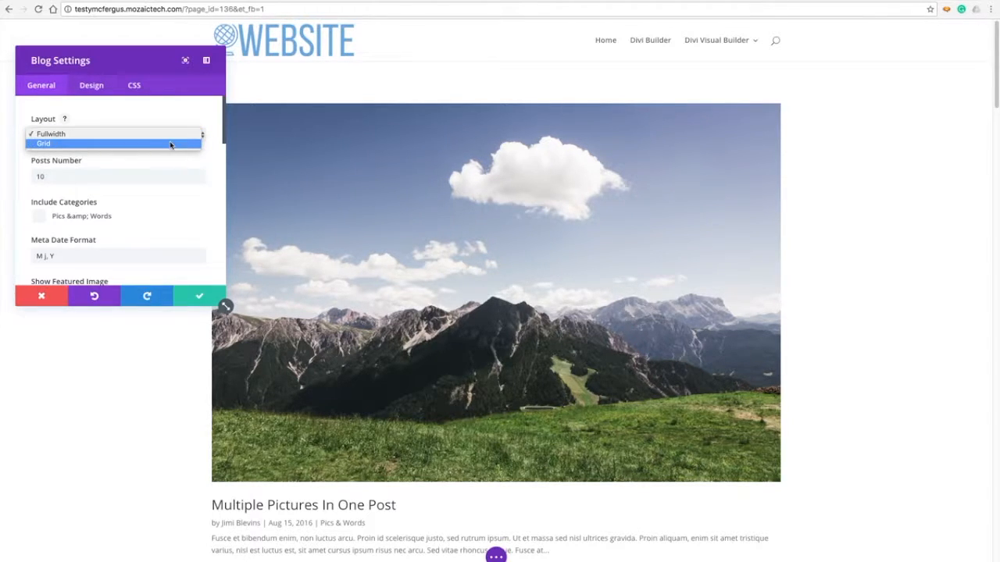
click(69, 144)
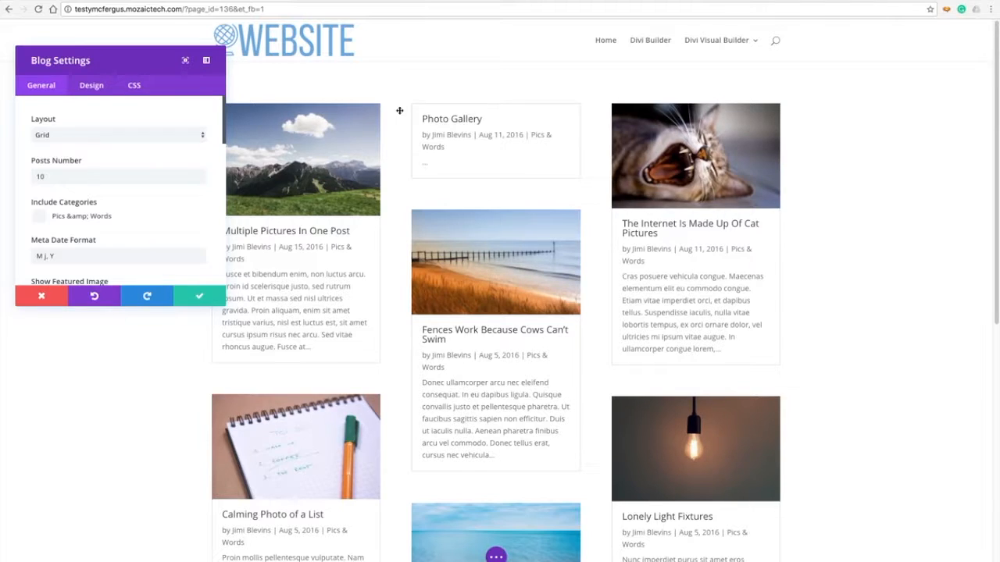
scroll(399, 110, down, 2)
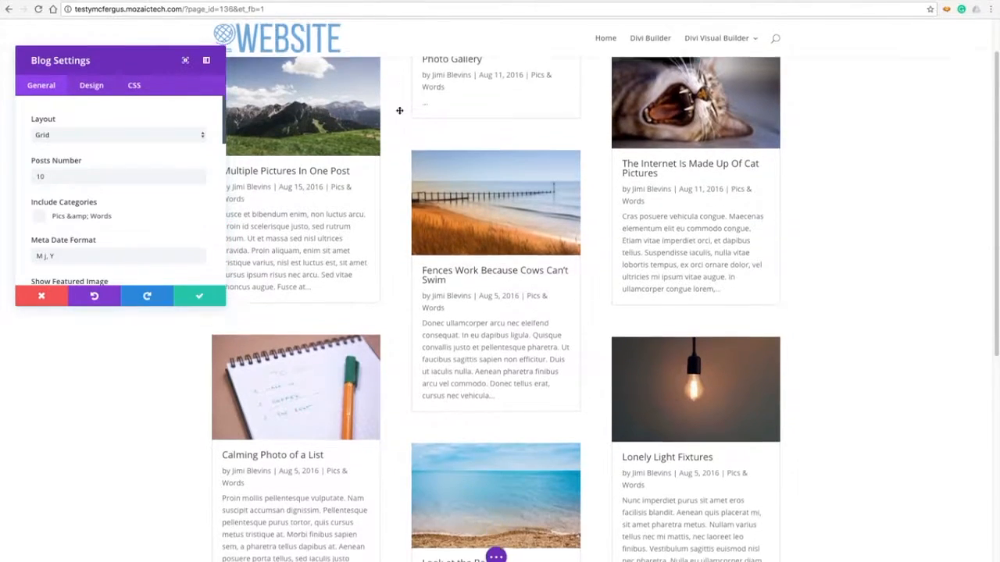
scroll(399, 110, down, 3)
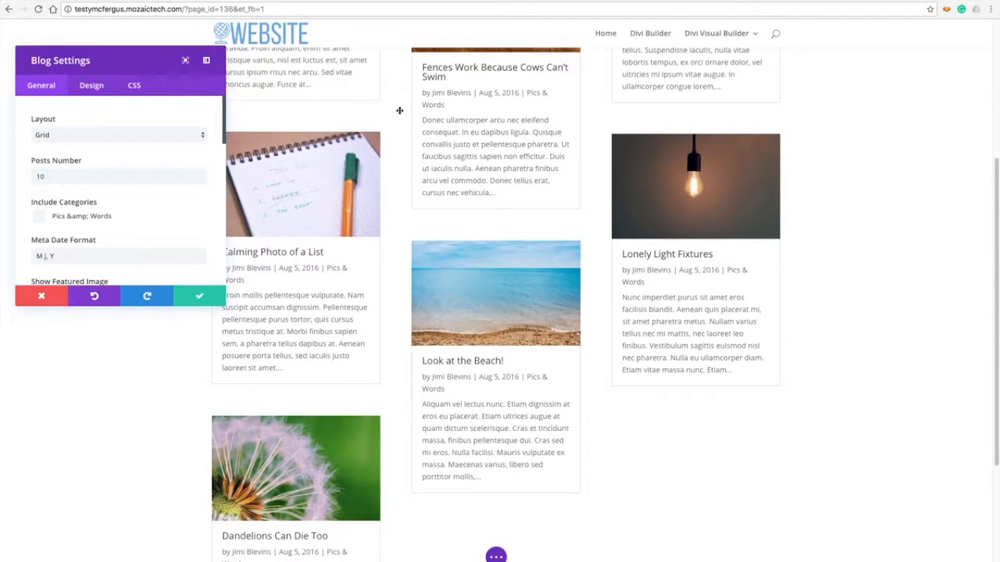
scroll(399, 110, down, 3)
scroll(399, 110, up, 7)
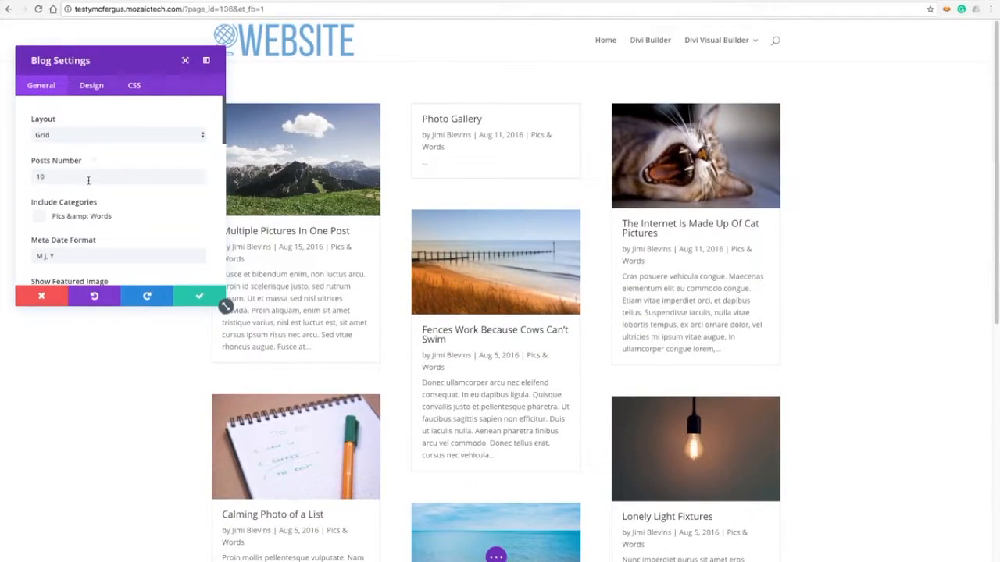
- Try limiting the blog to 4 posts, and restore the posts number to 10
double_click(86, 177)
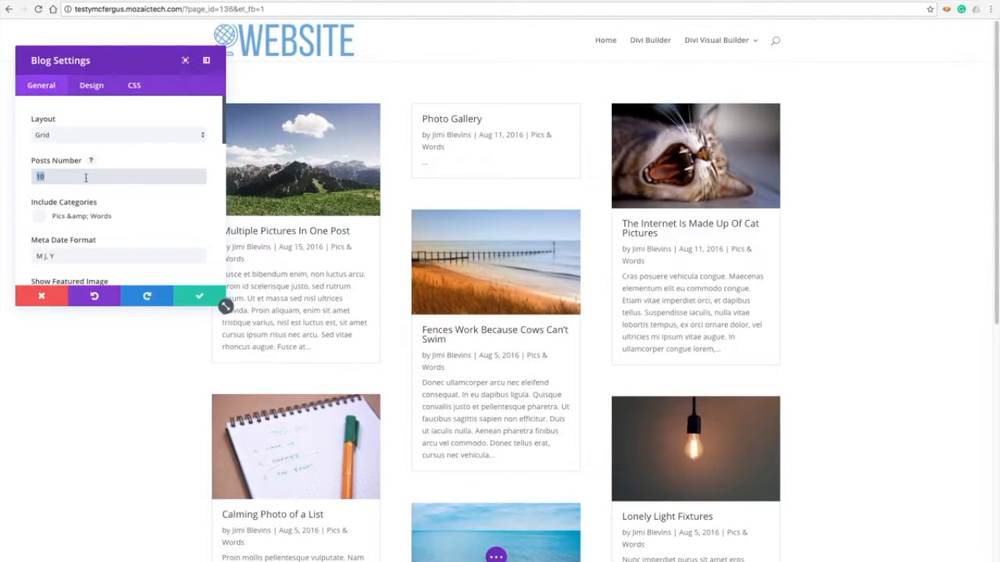
text(4)
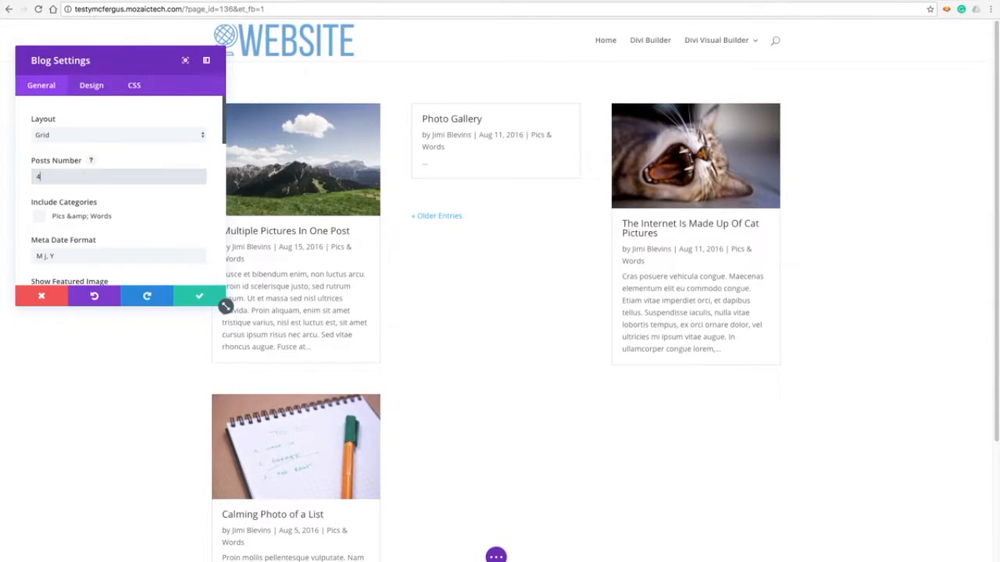
key(BackSpace)
text(10)
key(BackSpace)
key(BackSpace)
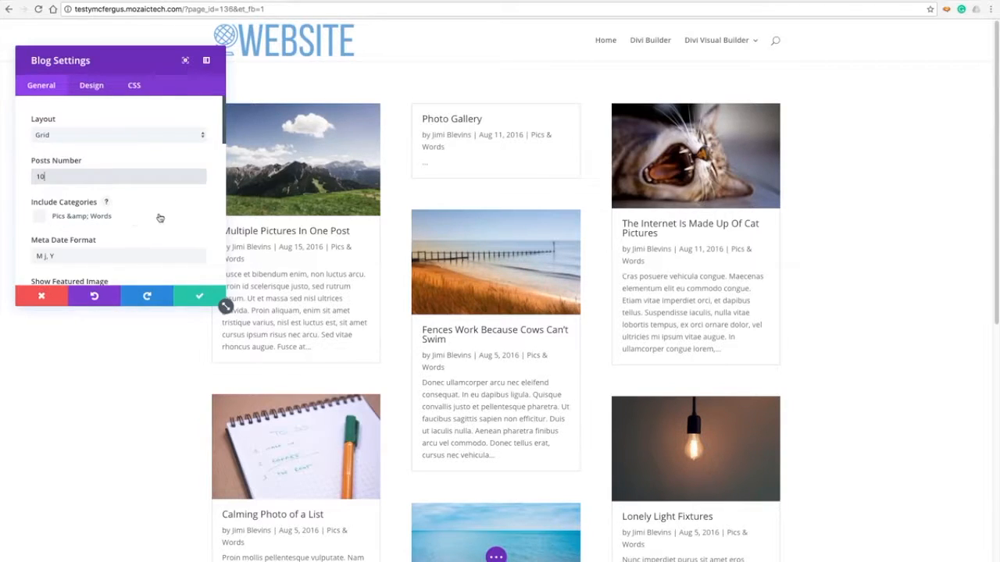
- Change the blog's meta date format to "M jS, Y" and check the post dates on the page
scroll(168, 217, down, 2)
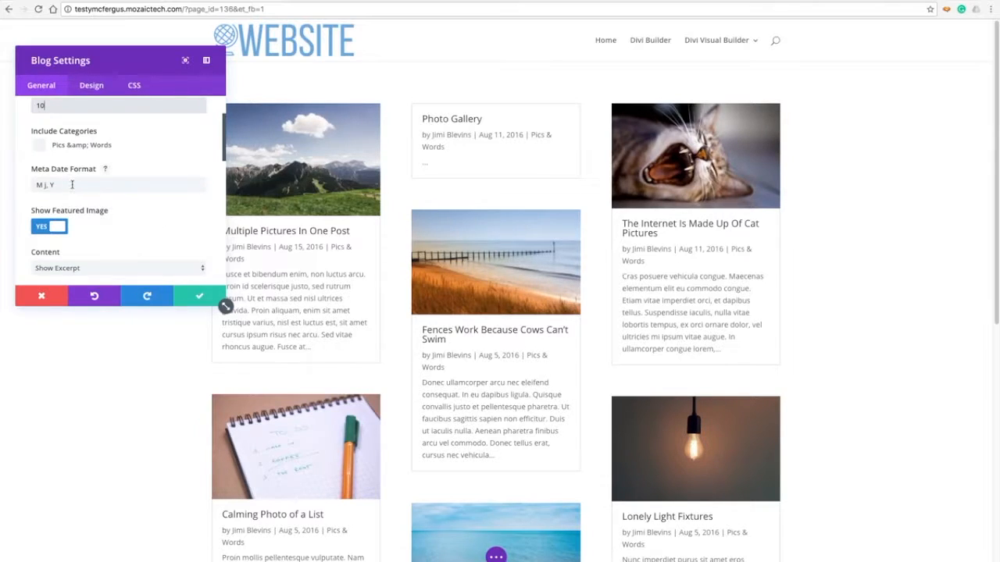
click(71, 184)
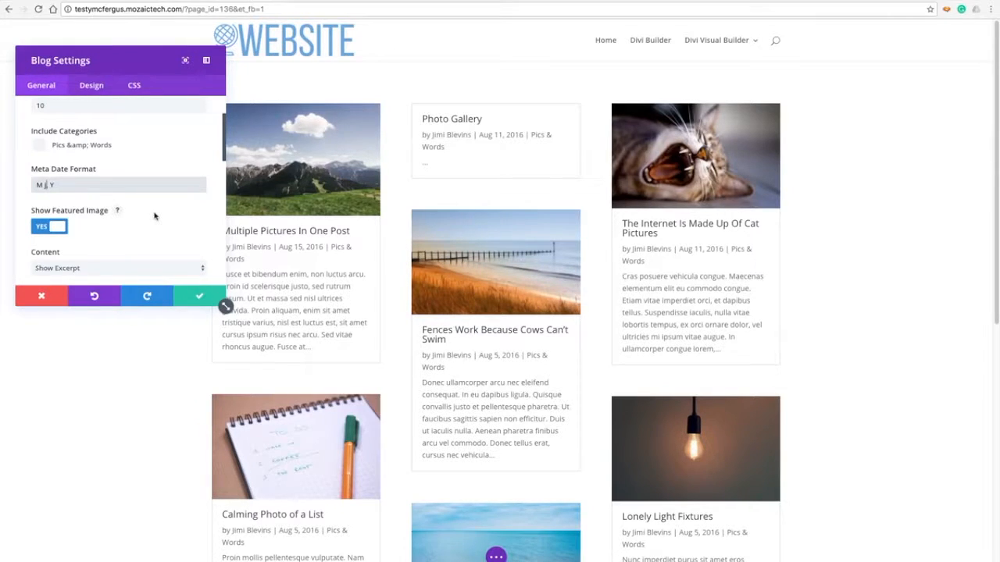
text(S)
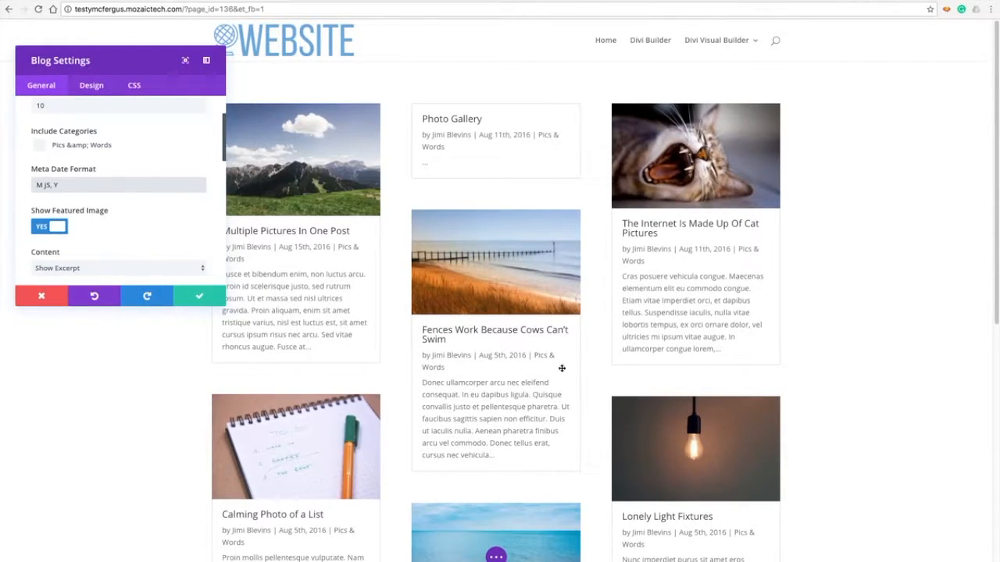
scroll(564, 372, down, 2)
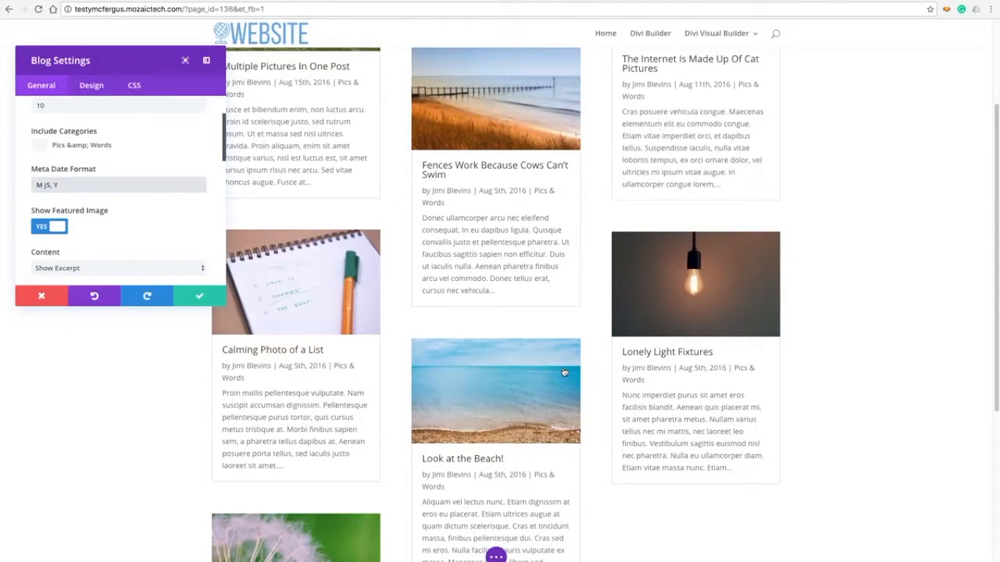
scroll(564, 372, down, 2)
scroll(563, 372, up, 4)
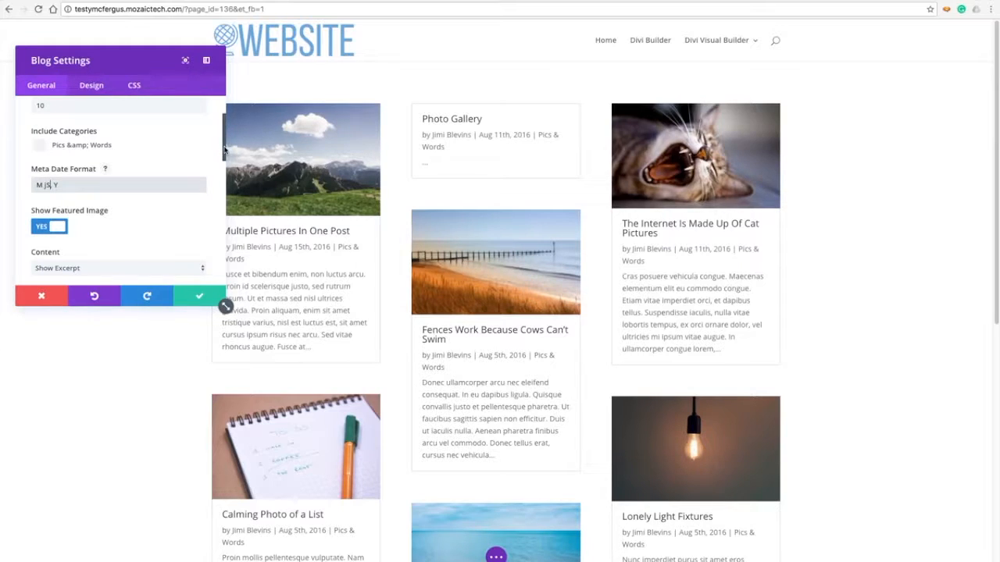
- Try hiding the posts' featured images, and turn them back on
drag(225, 148, 225, 175)
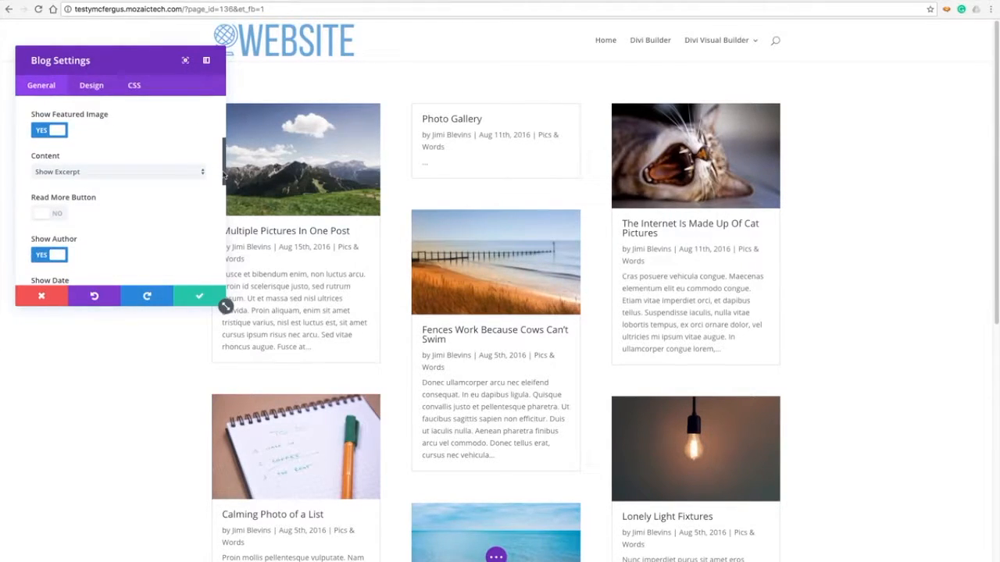
click(45, 133)
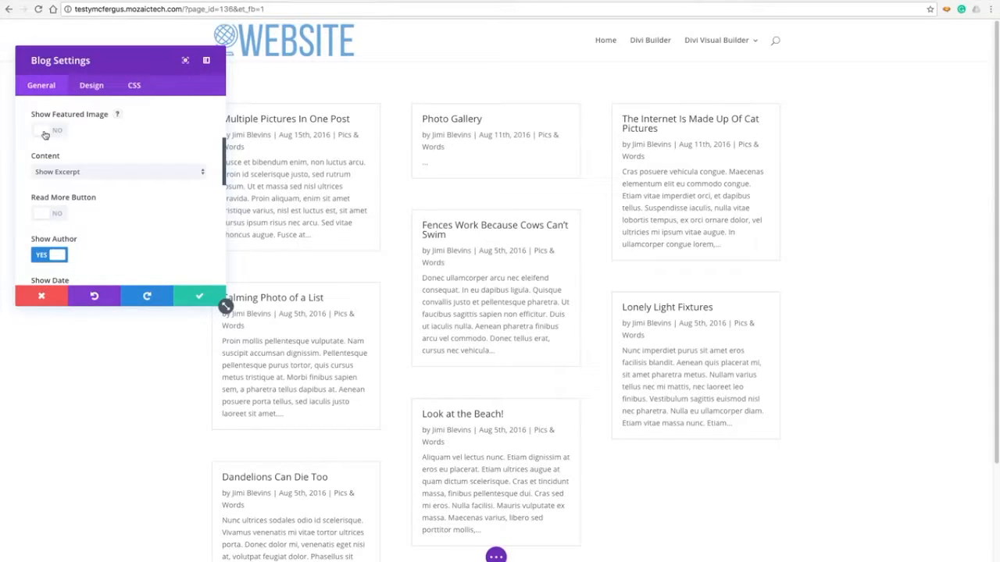
click(44, 133)
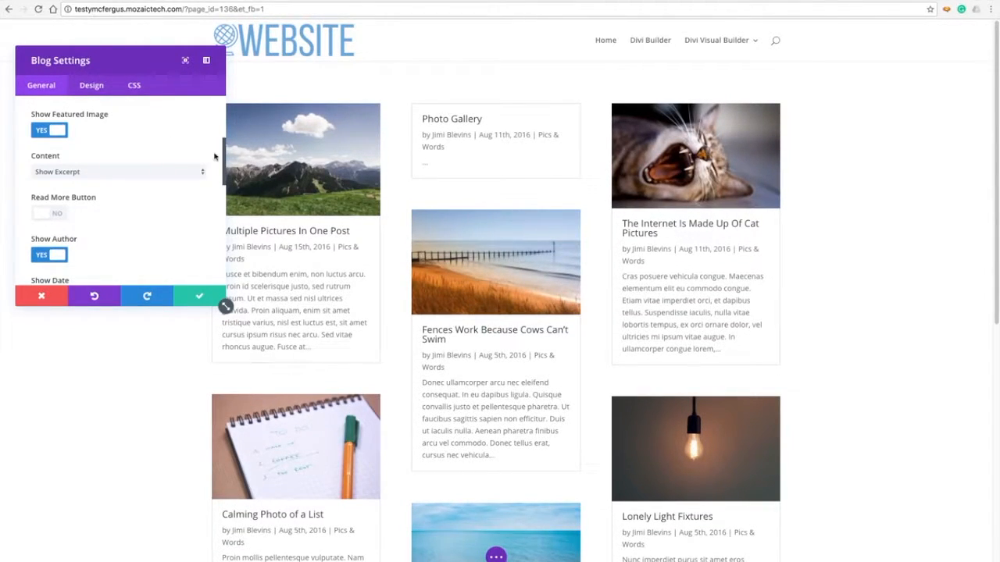
- Set the blog's content option to Show Content and look through the full-length posts
scroll(223, 159, down, 2)
drag(223, 159, 224, 165)
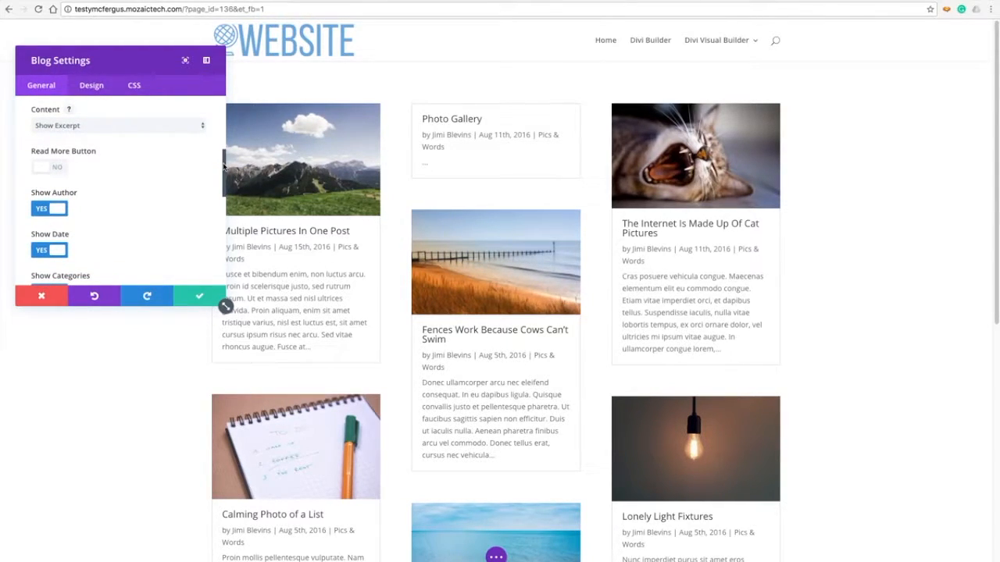
click(161, 126)
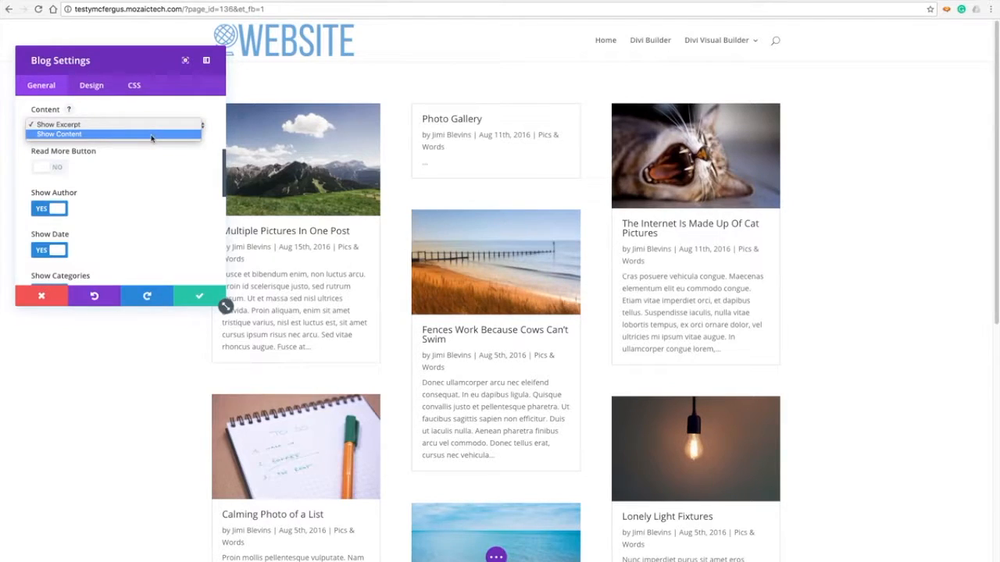
click(151, 136)
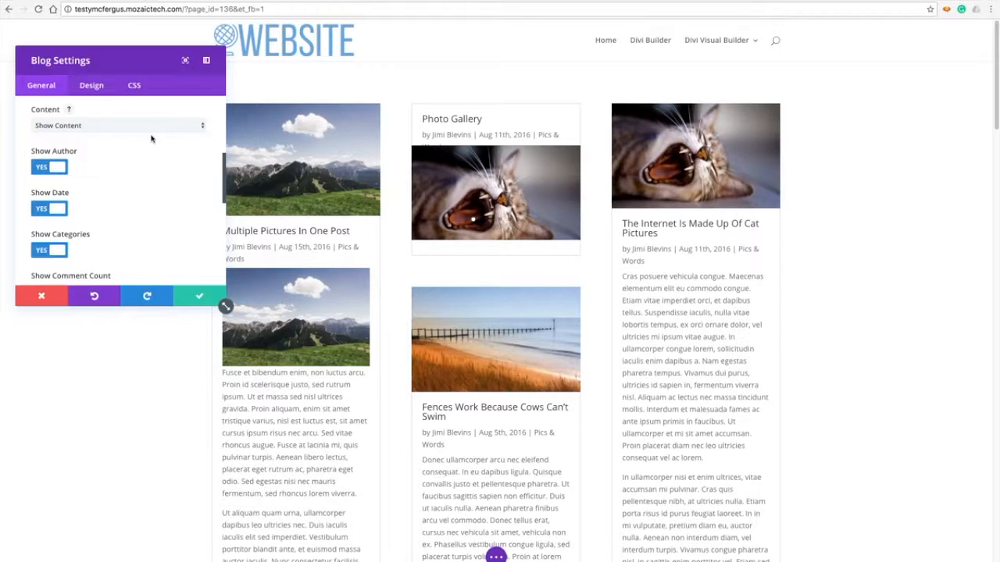
scroll(399, 232, down, 3)
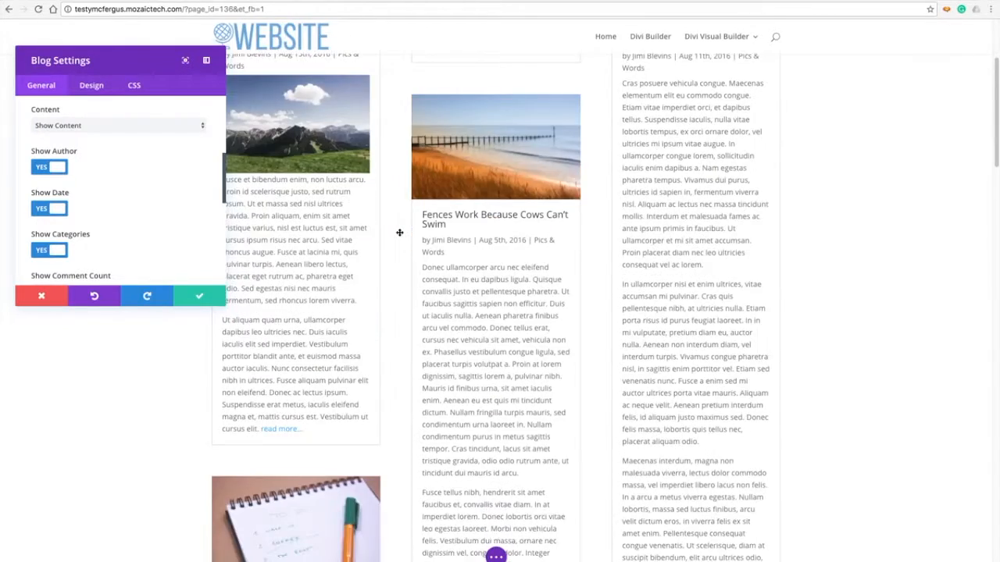
scroll(399, 232, down, 10)
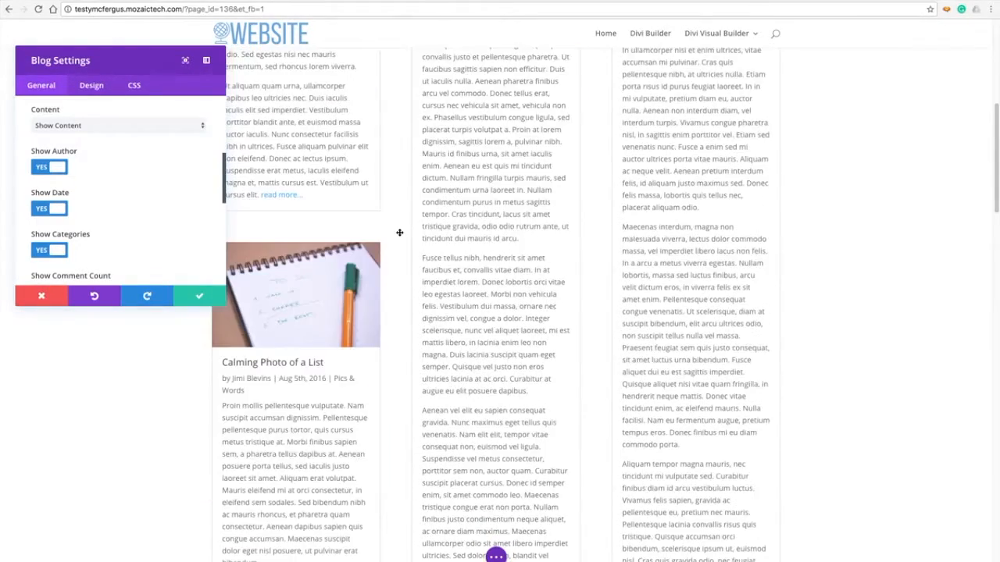
scroll(399, 232, up, 13)
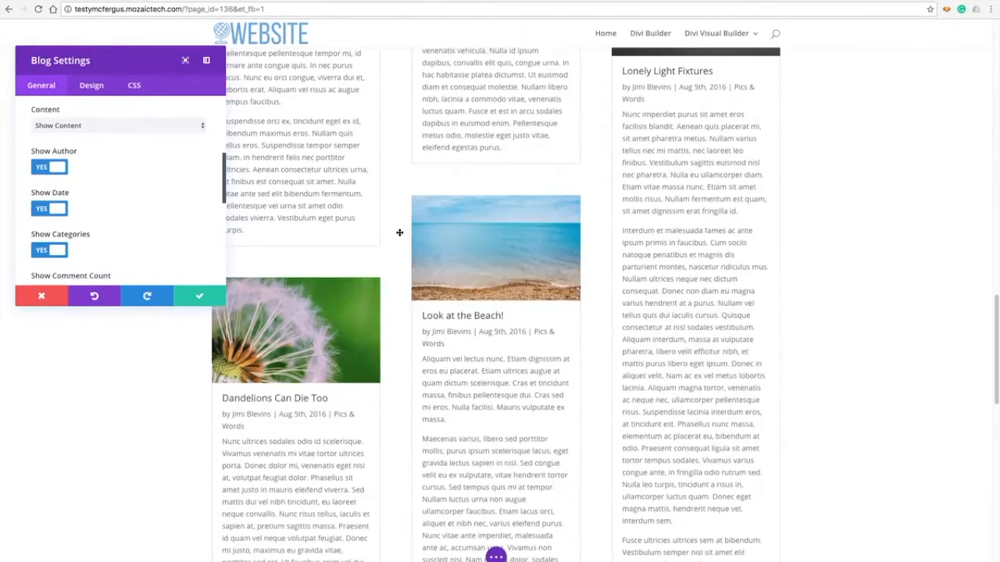
scroll(400, 232, up, 1)
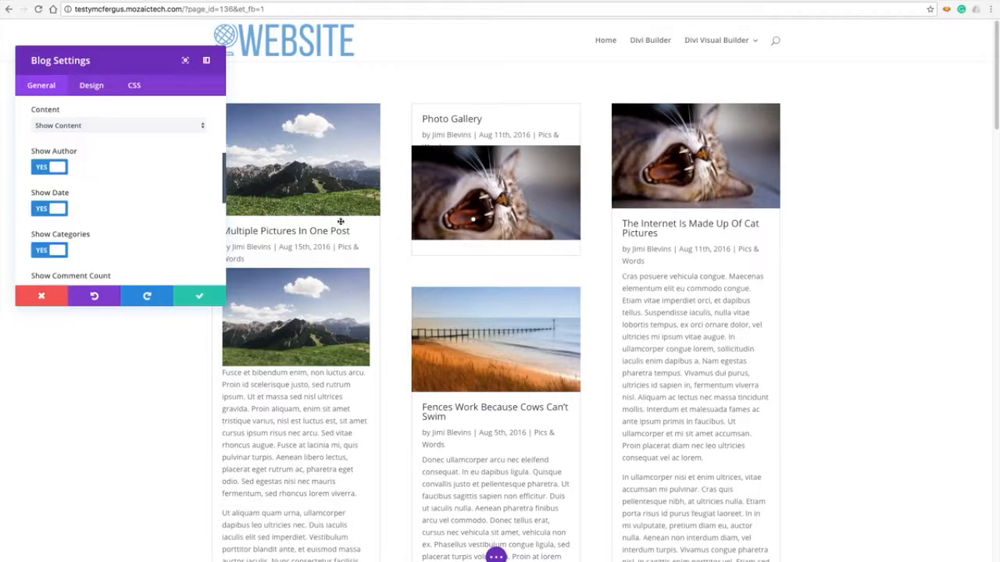
- Hide the author and categories in the post details, and turn the author display back on
scroll(119, 176, down, 1)
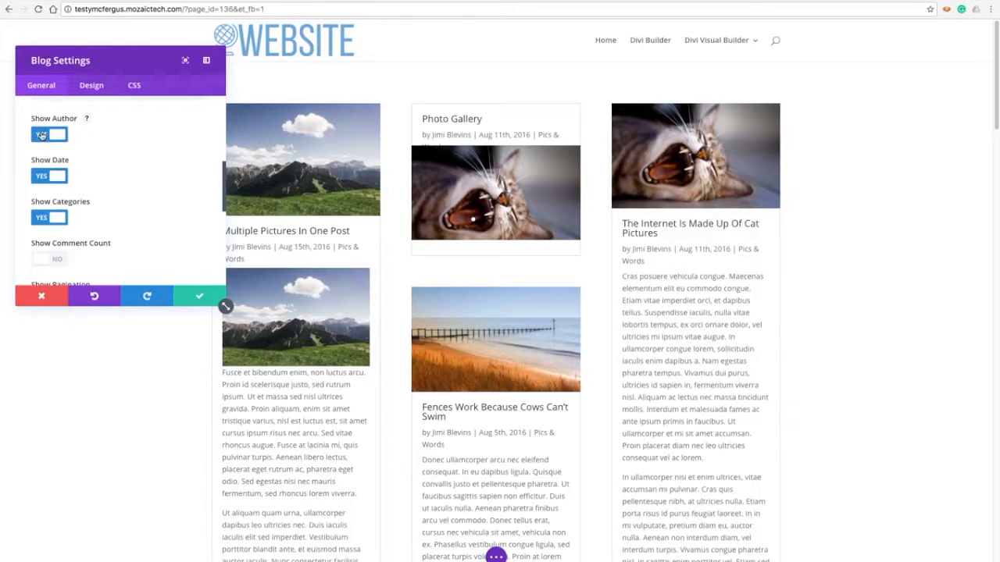
click(41, 135)
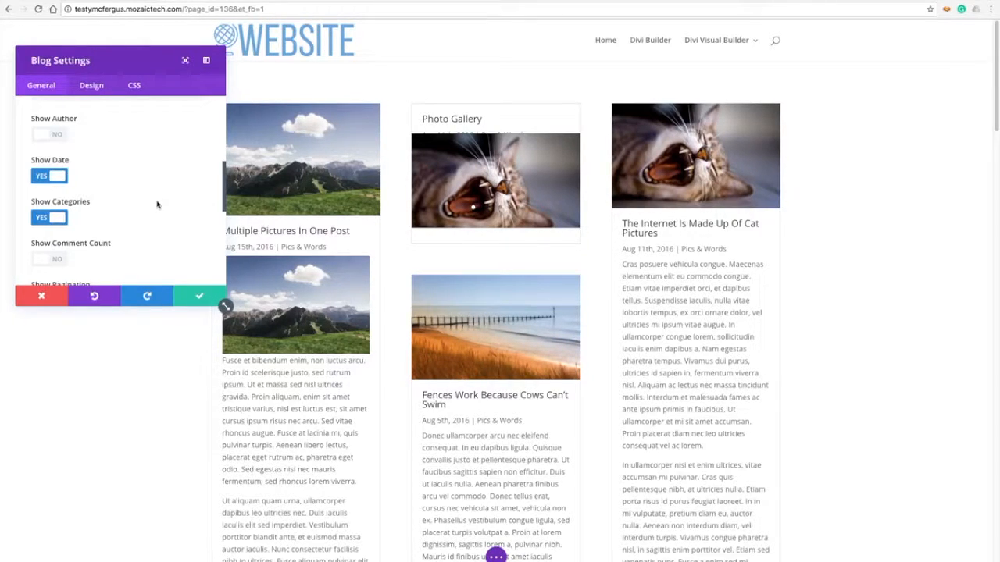
click(47, 218)
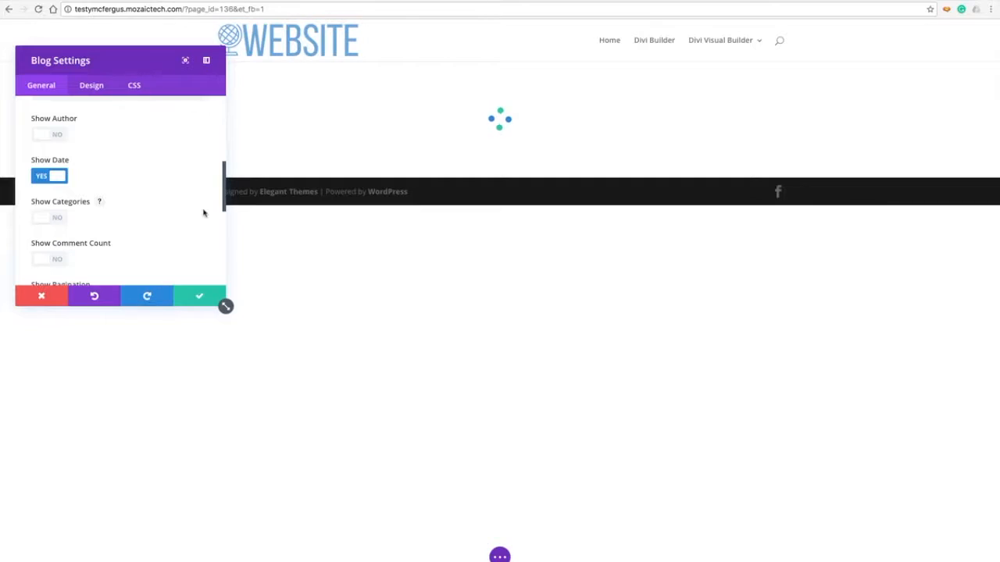
click(49, 134)
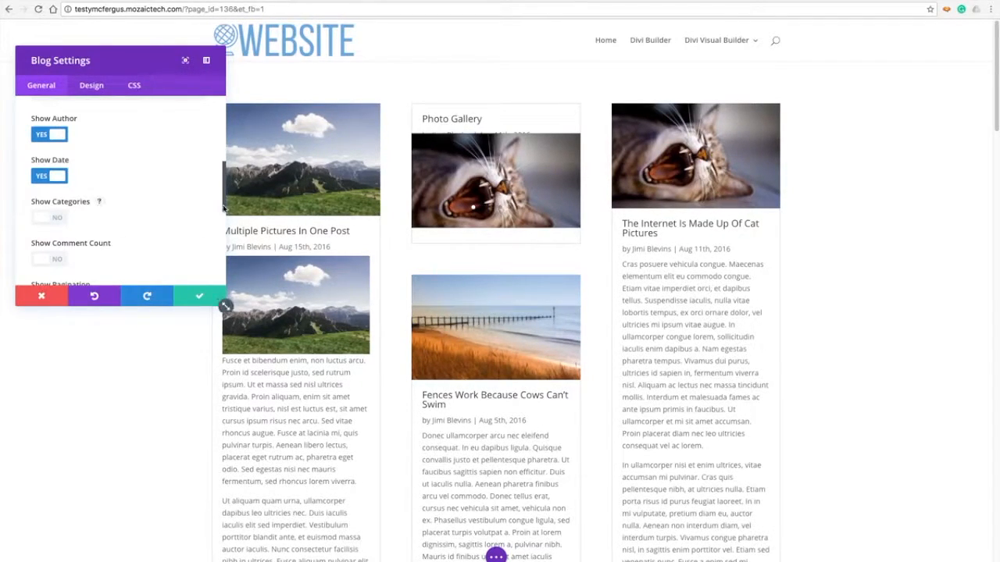
drag(223, 209, 224, 231)
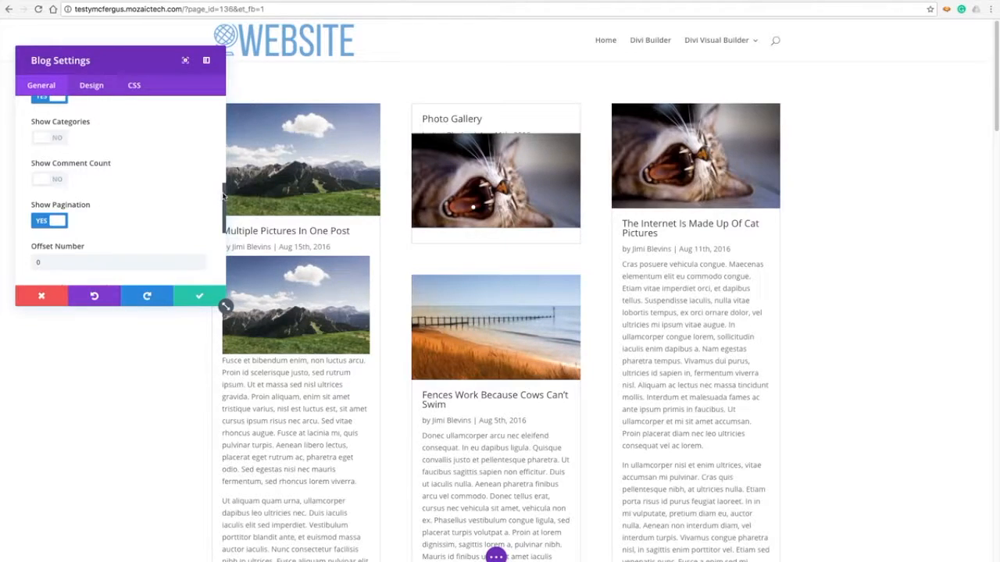
- Set the blog's content option back to Show Excerpt and look through the shortened posts on the page
drag(223, 195, 223, 205)
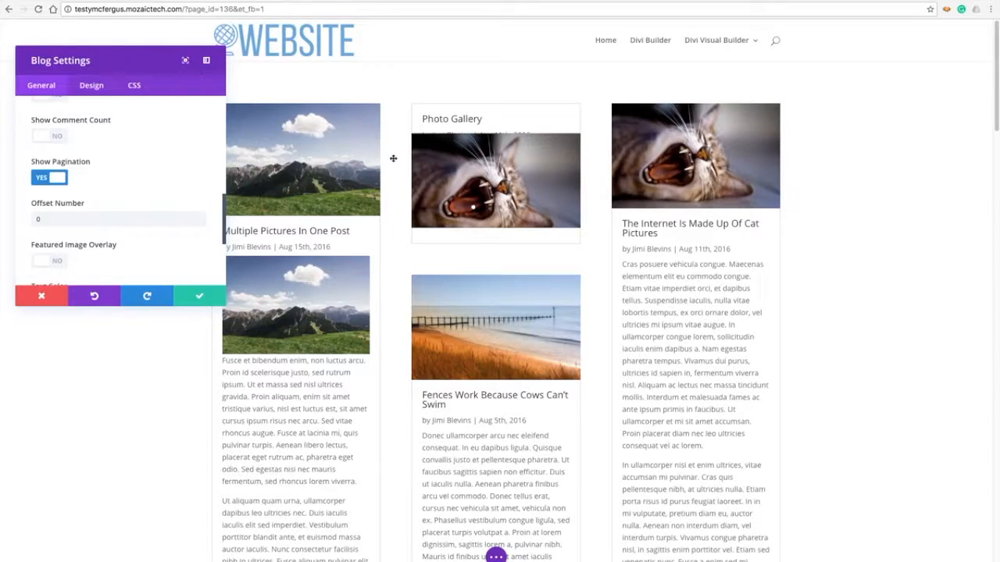
scroll(139, 141, up, 4)
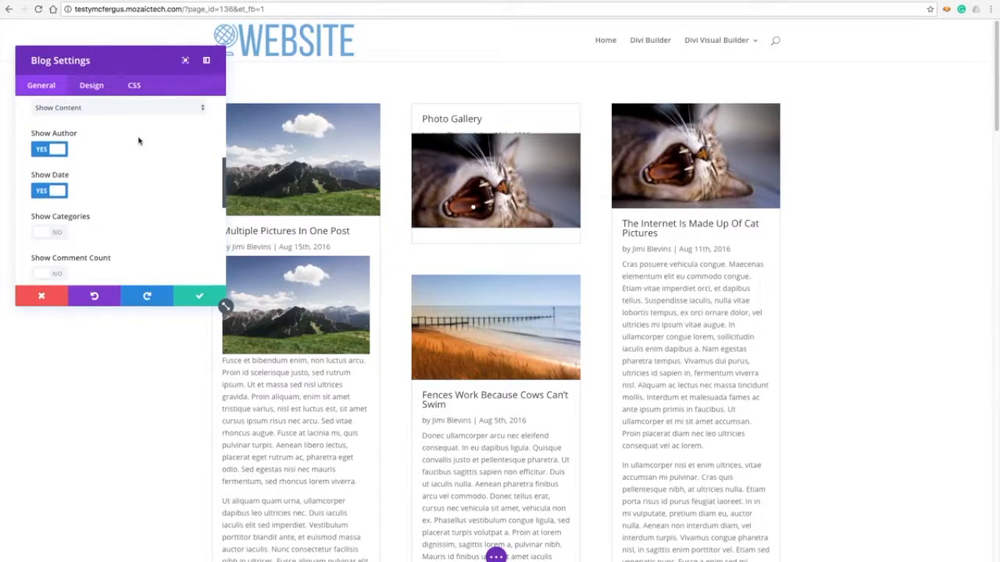
scroll(139, 141, up, 2)
click(136, 163)
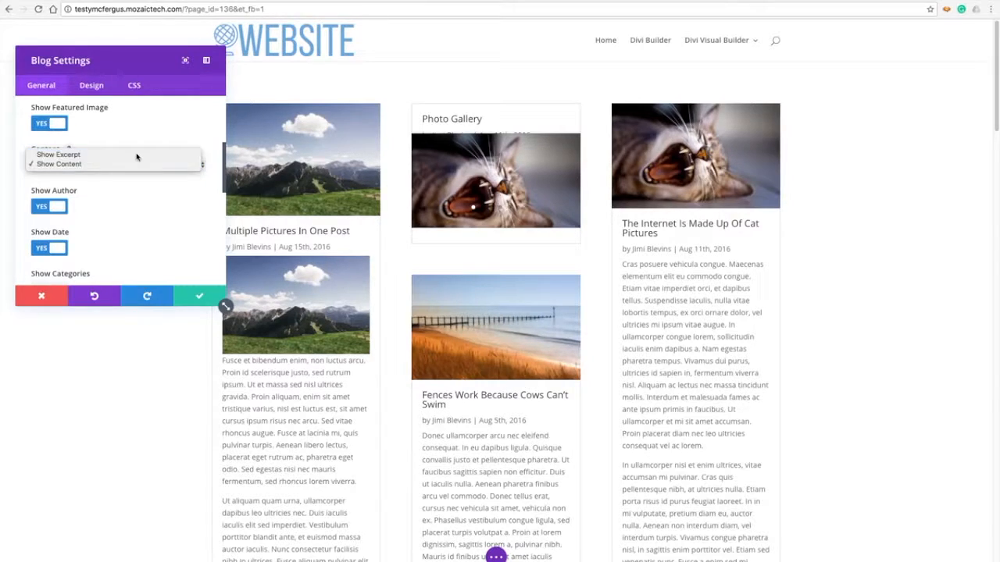
click(136, 155)
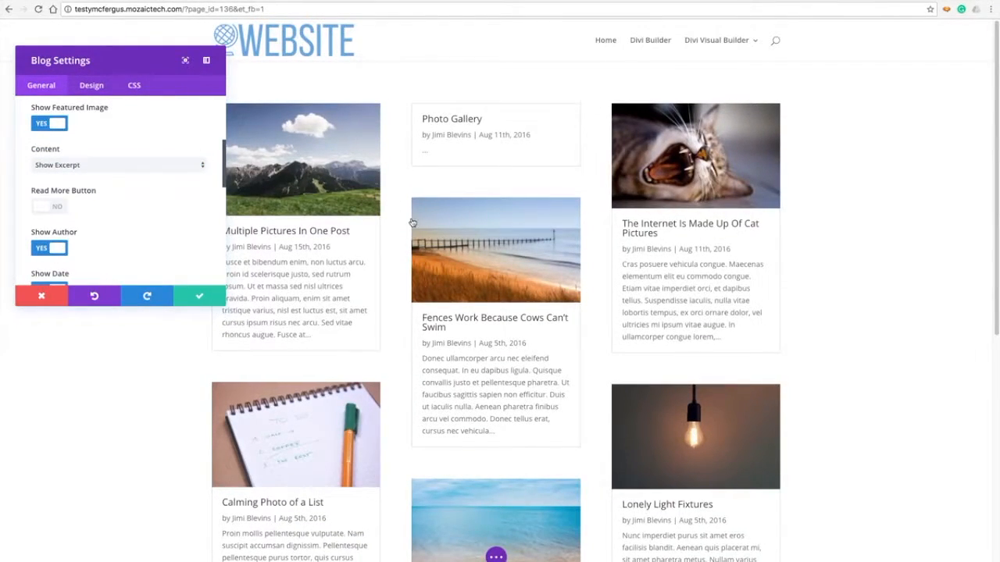
scroll(412, 224, down, 5)
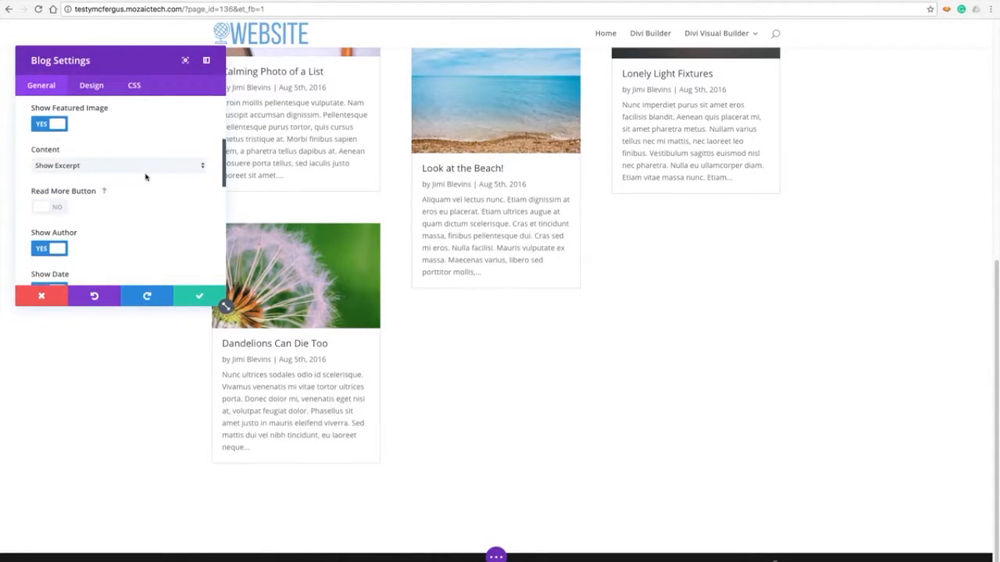
- Limit the blog module to 4 posts per page
scroll(145, 176, up, 3)
double_click(115, 177)
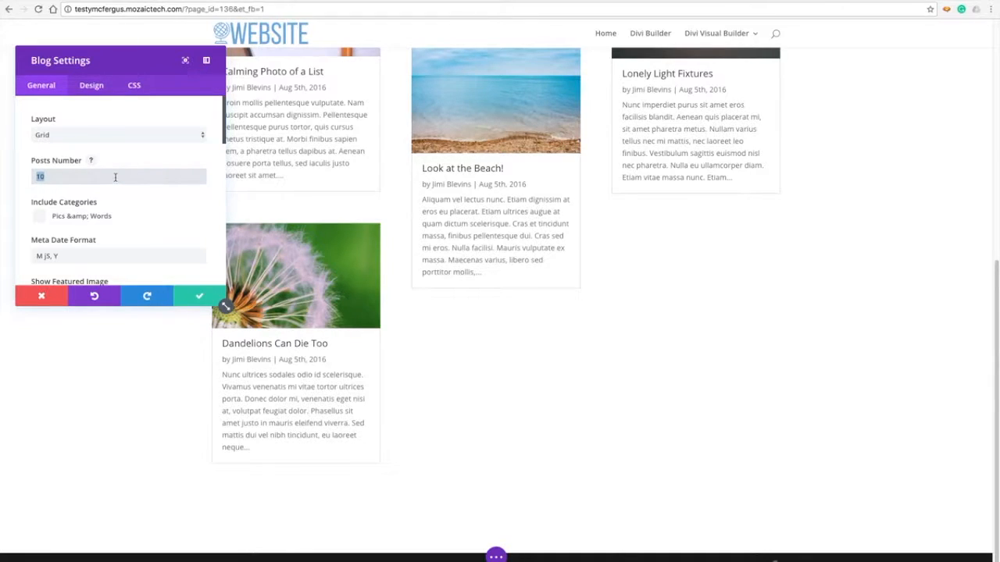
text(4)
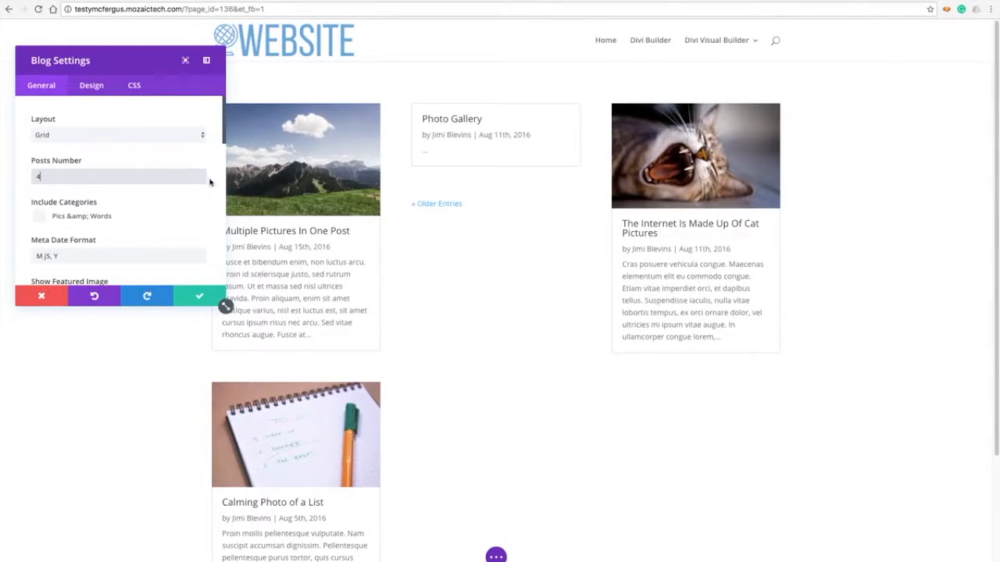
- Turn off the blog's pagination and set the post offset number to 2
scroll(211, 182, down, 8)
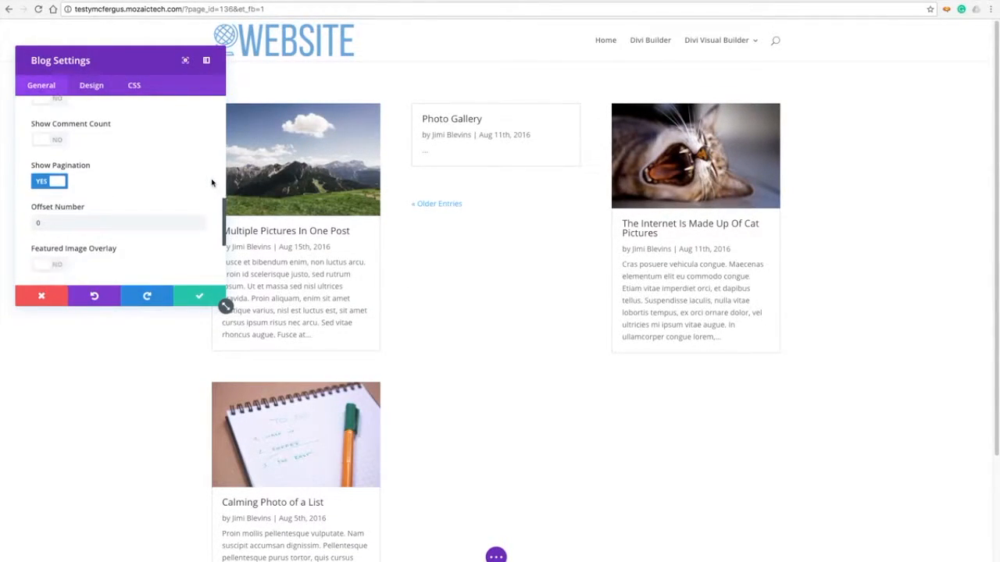
scroll(515, 400, down, 3)
scroll(515, 400, up, 2)
scroll(515, 400, up, 1)
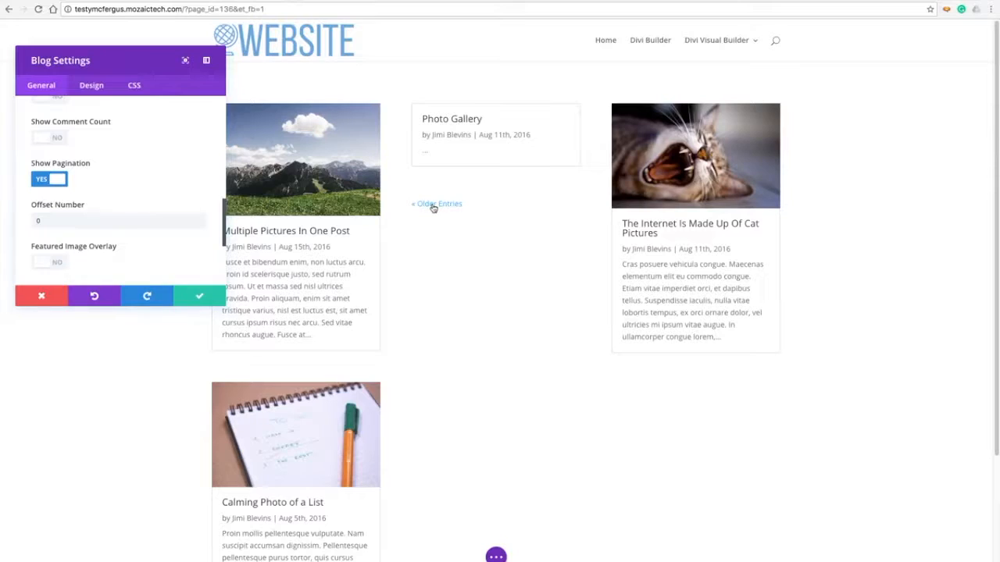
click(49, 181)
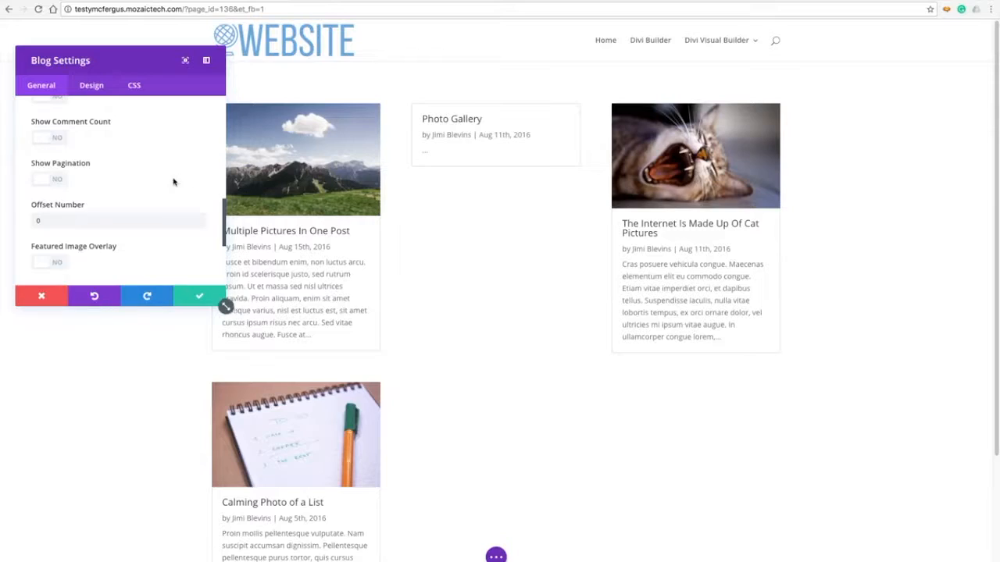
click(142, 225)
text(2)
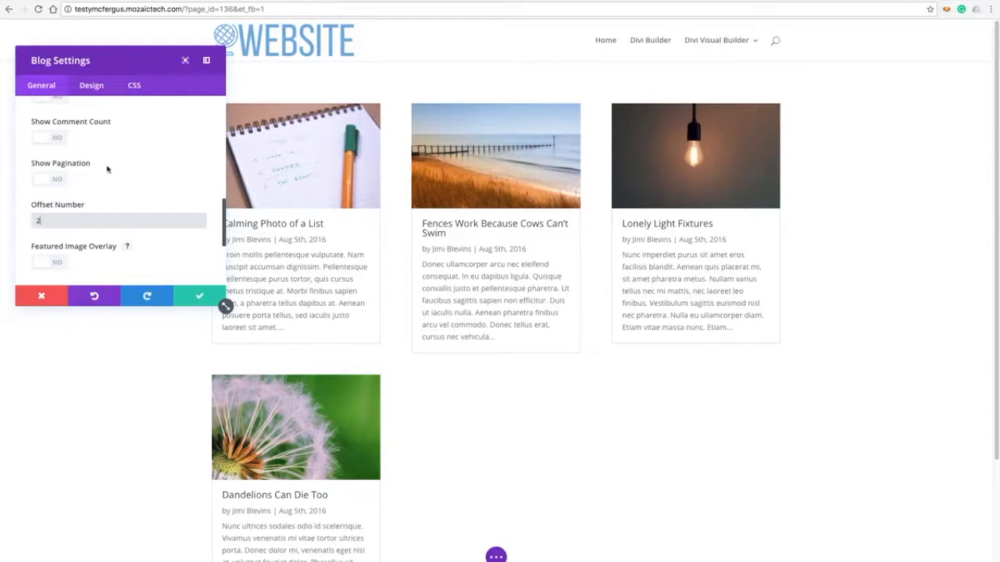
- Enable the featured image overlay and choose the circled right-pointing arrow as its hover icon
scroll(107, 168, down, 2)
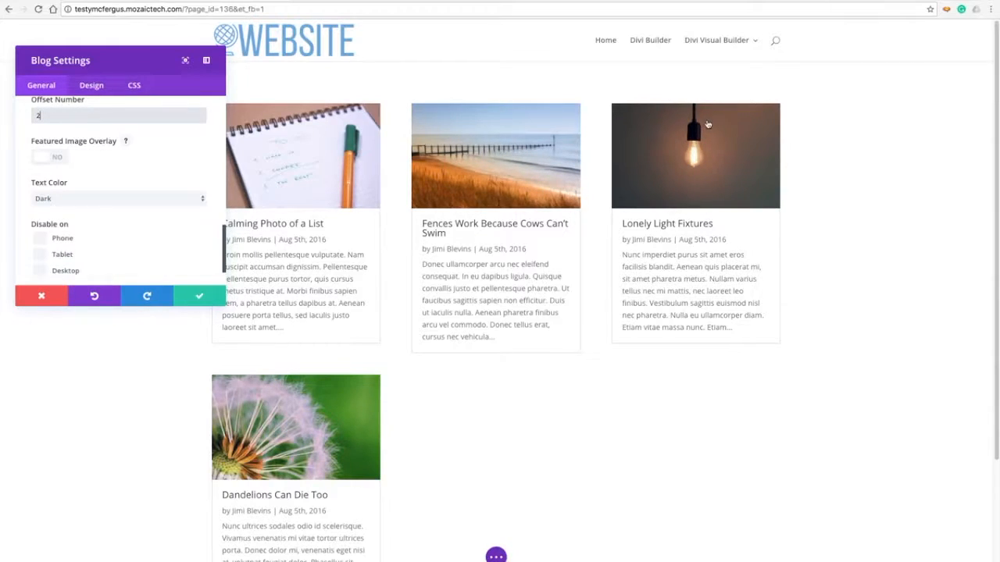
click(57, 164)
click(57, 159)
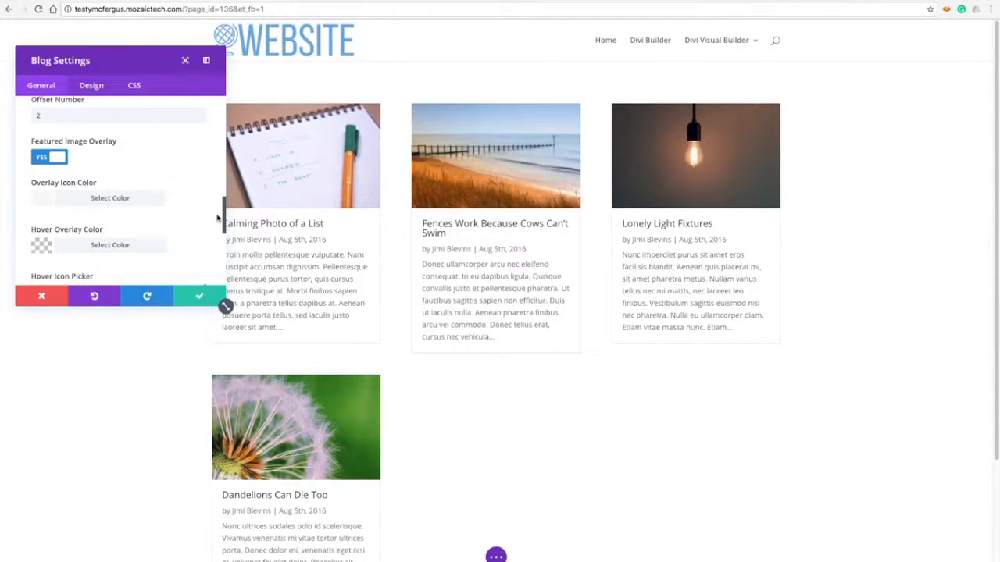
scroll(223, 222, down, 2)
drag(222, 222, 223, 246)
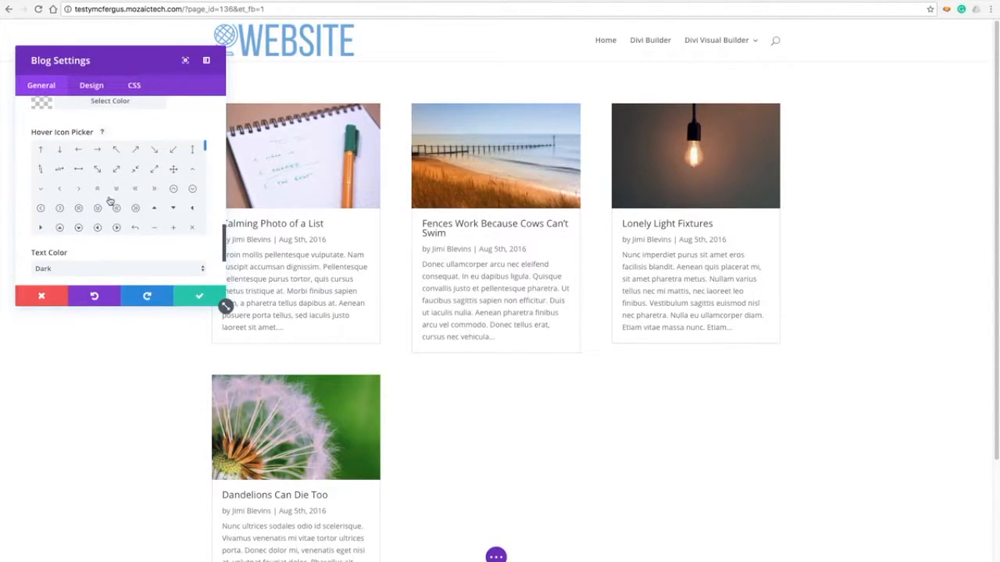
click(60, 209)
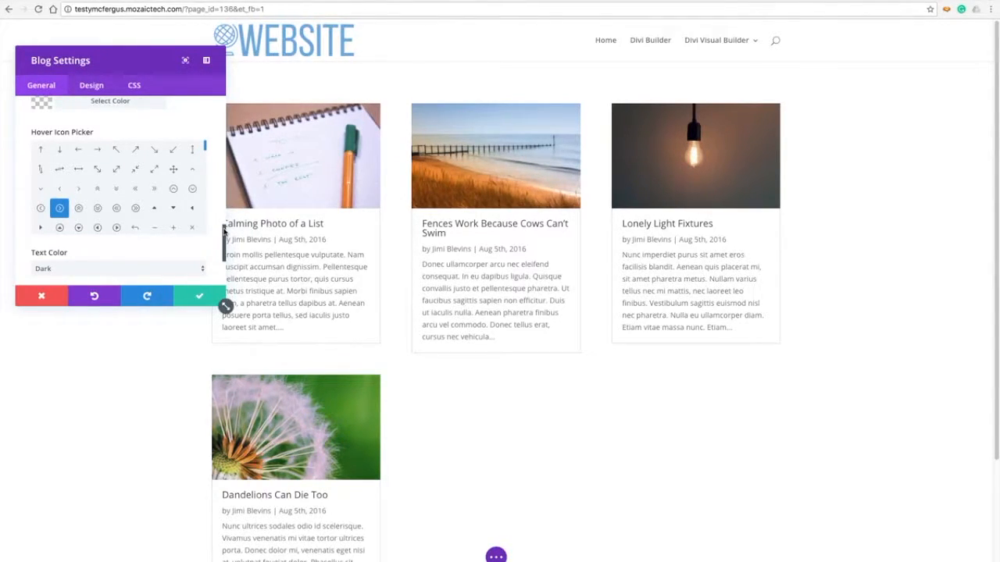
- Try the dark grey swatch as the grid tile background color in the blog's design settings, and clear it again
drag(224, 231, 225, 247)
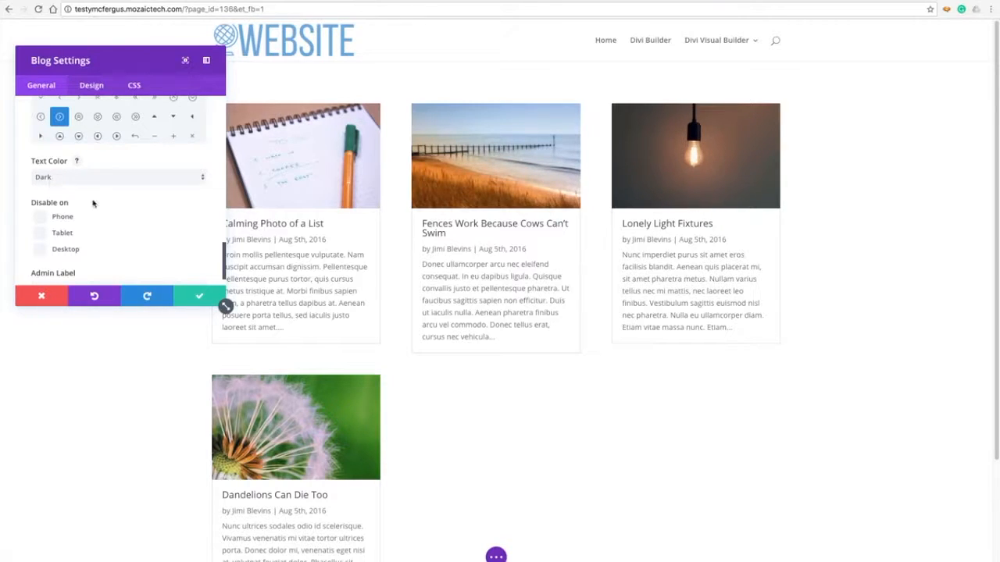
drag(224, 250, 222, 97)
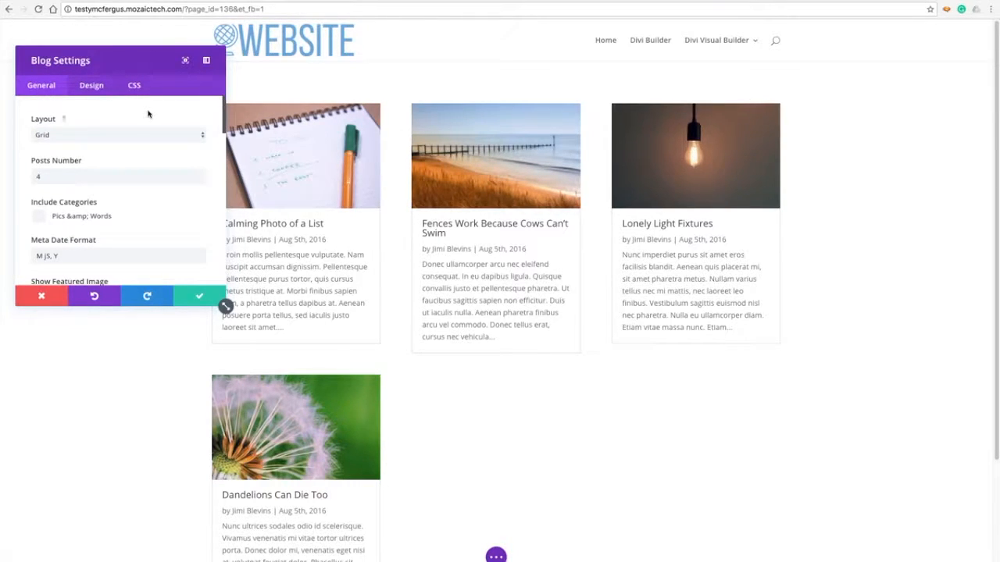
click(92, 89)
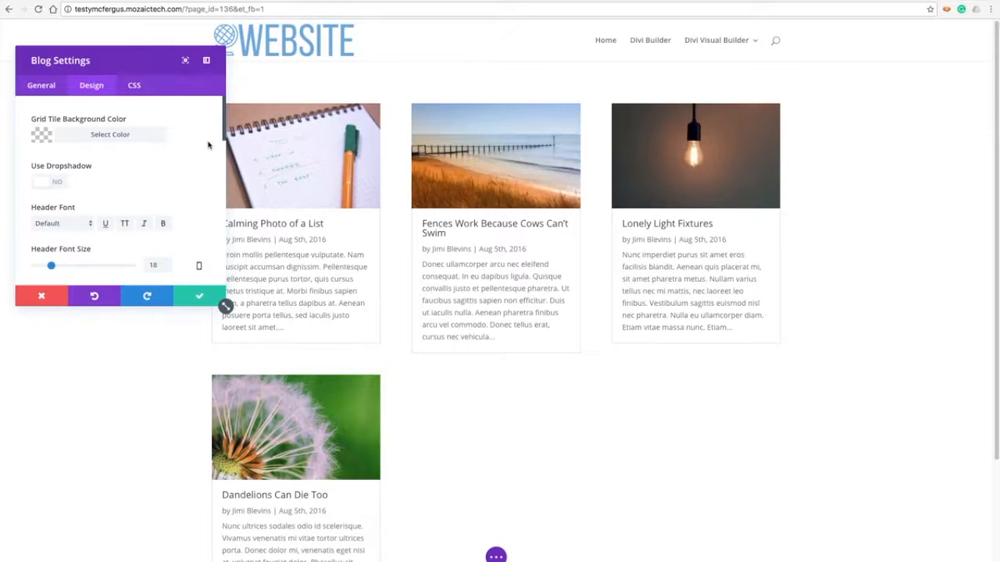
click(49, 136)
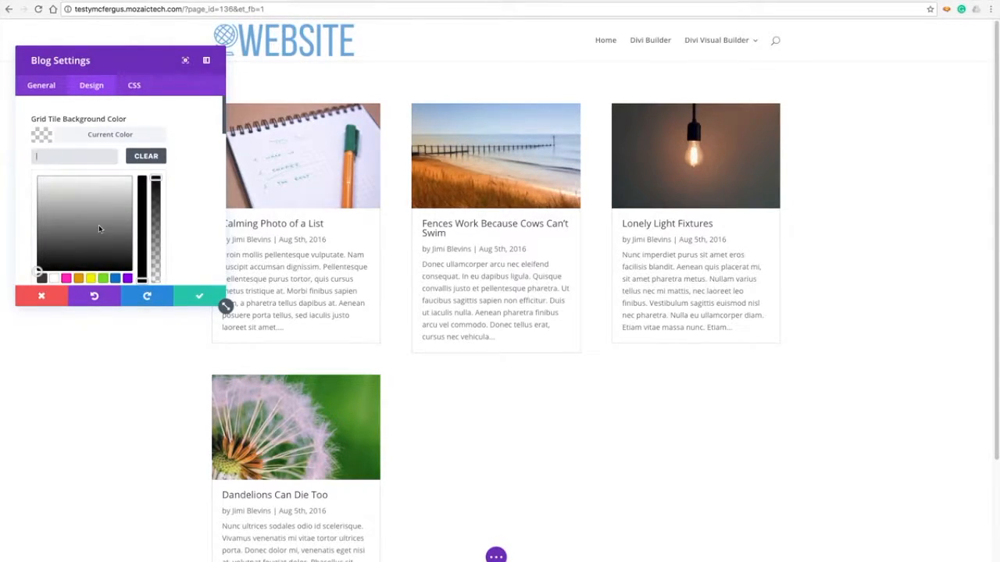
click(41, 278)
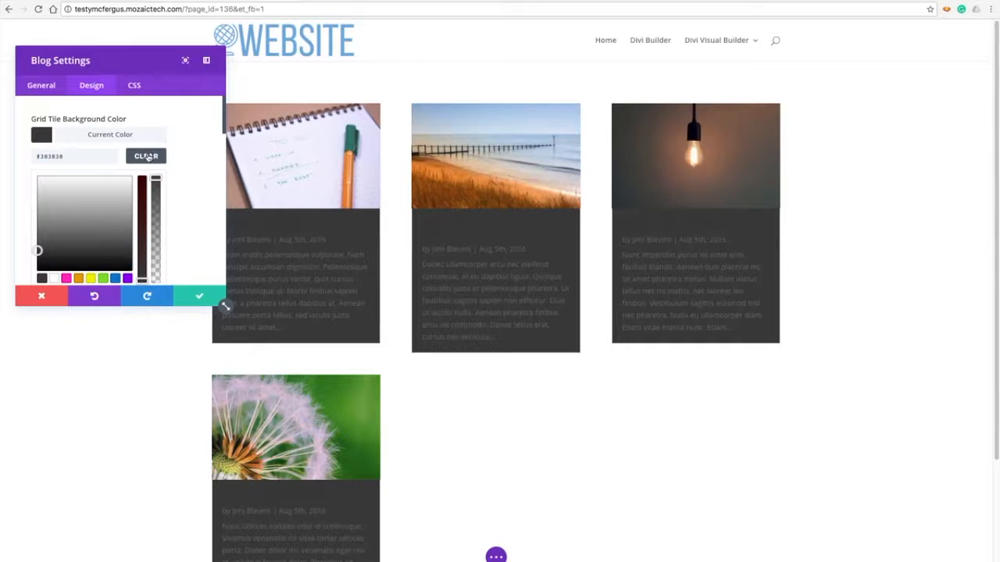
click(146, 155)
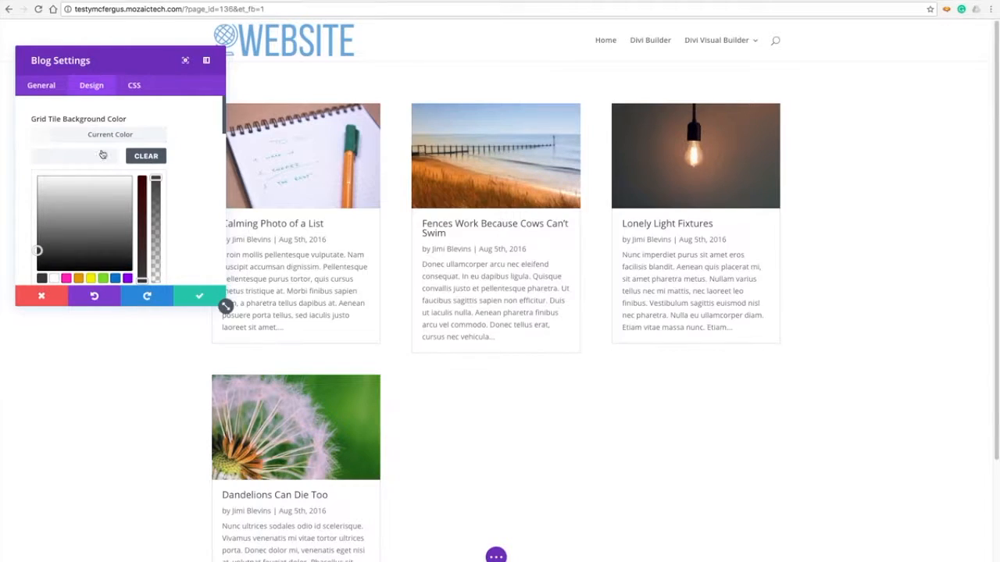
click(35, 139)
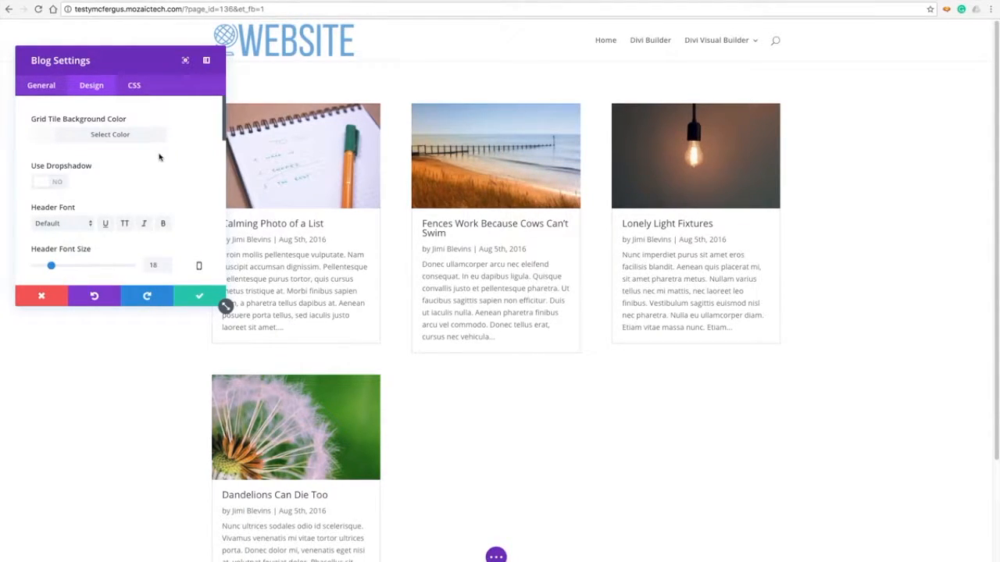
- Try the drop shadow on the grid tiles and bold styling on the post headers, turning each back off
click(47, 183)
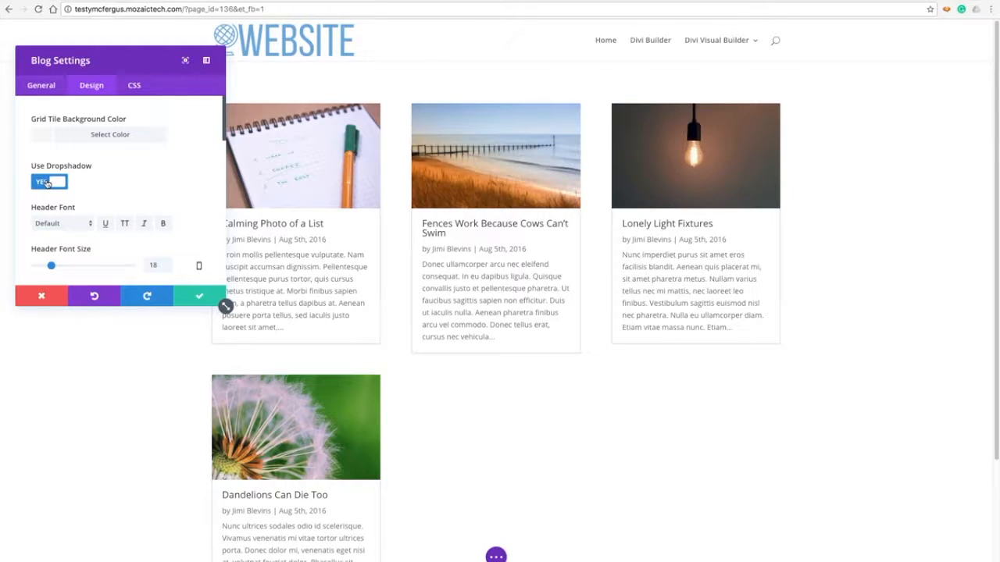
click(47, 183)
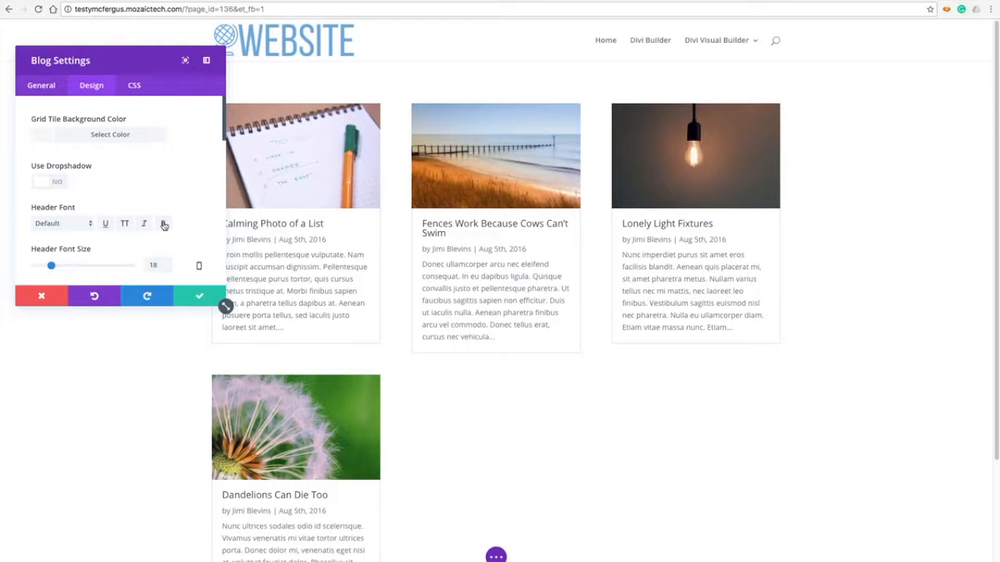
click(164, 224)
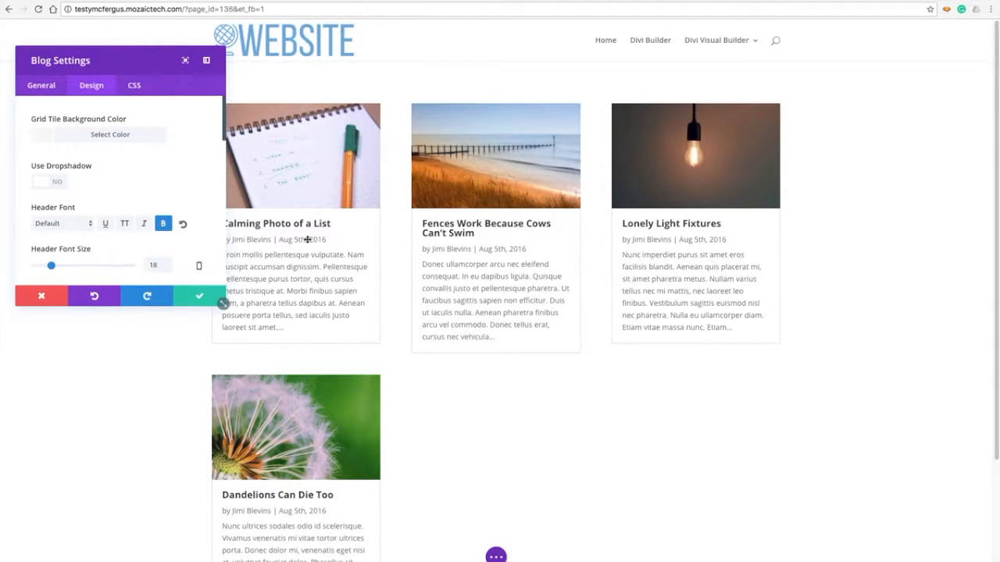
click(162, 225)
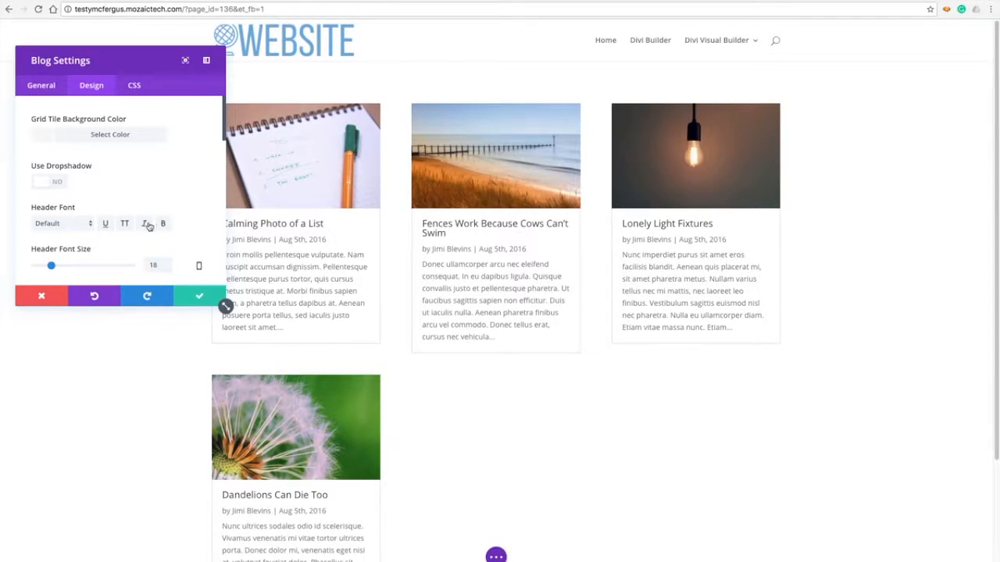
- Look through the header, meta and body text options in the blog's design settings, and return to the first option
scroll(223, 140, down, 5)
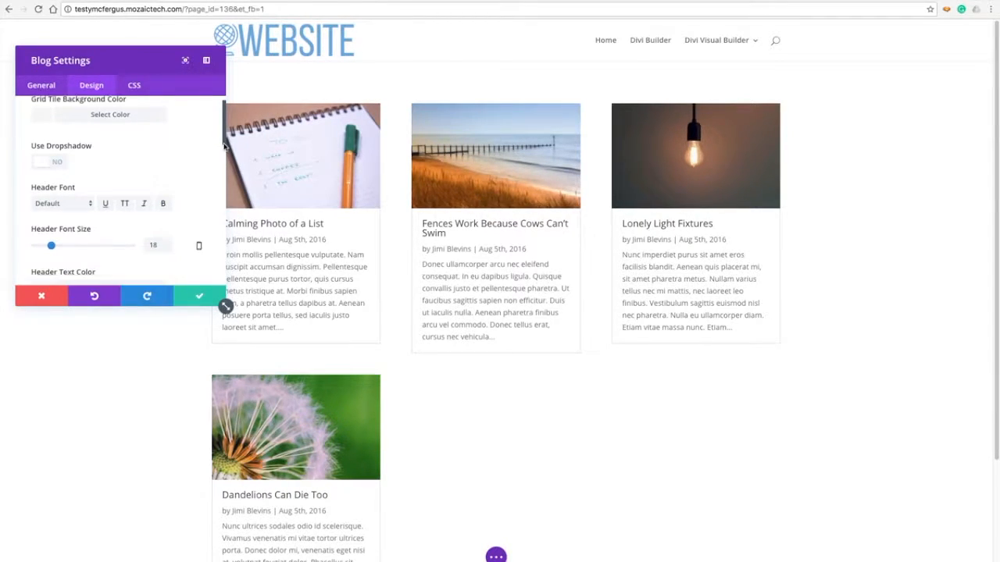
scroll(225, 178, down, 4)
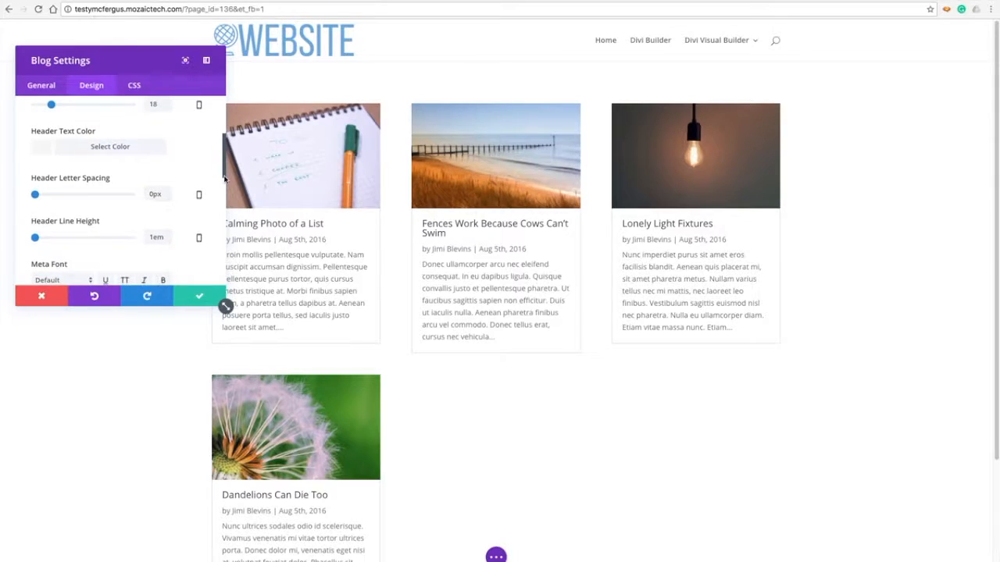
scroll(229, 201, down, 2)
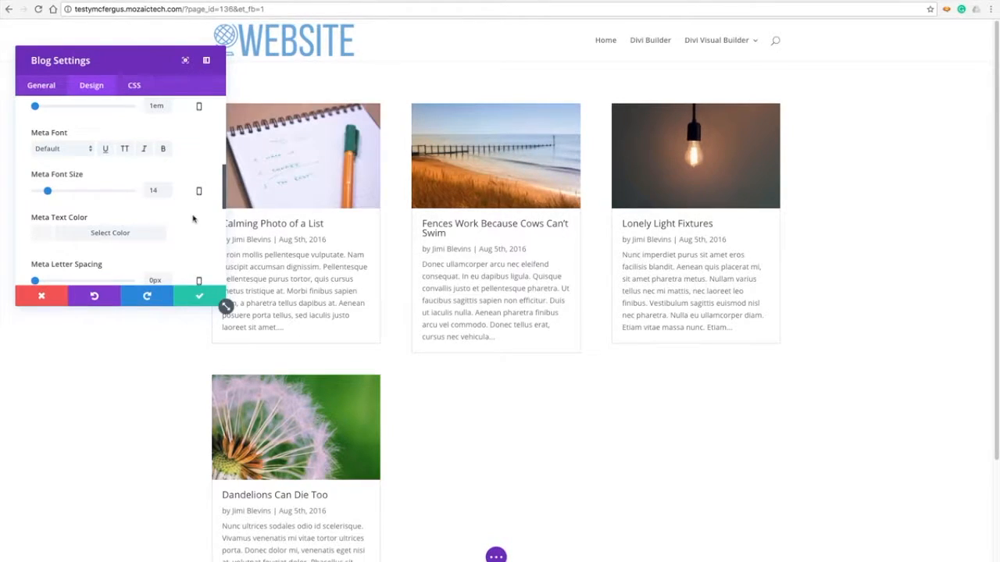
scroll(221, 226, down, 4)
scroll(221, 227, down, 4)
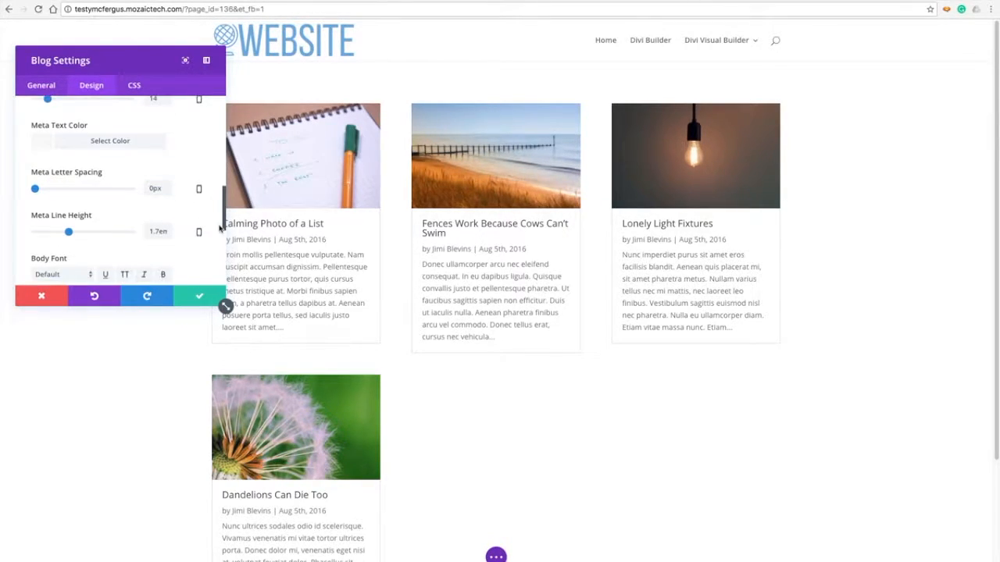
drag(221, 249, 222, 126)
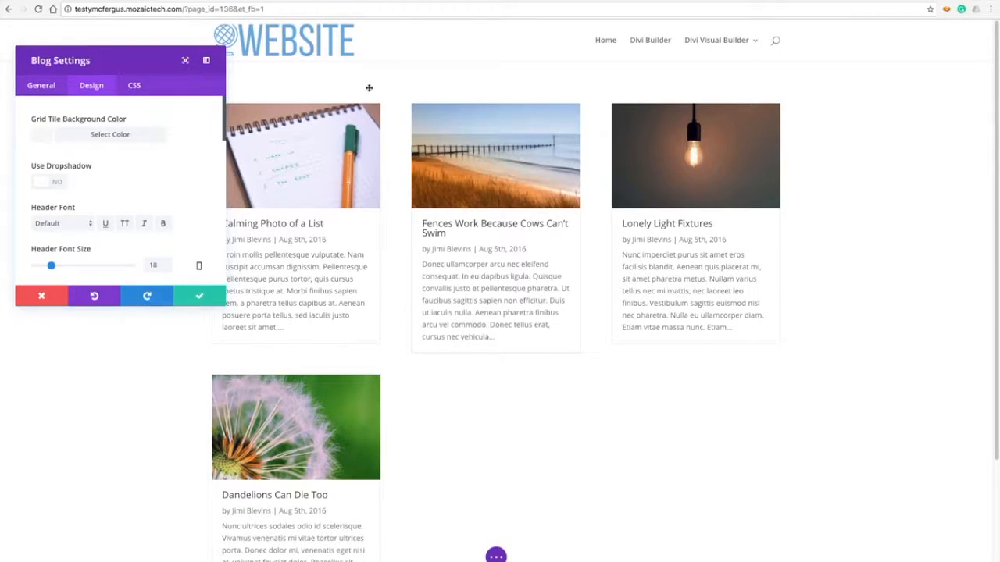